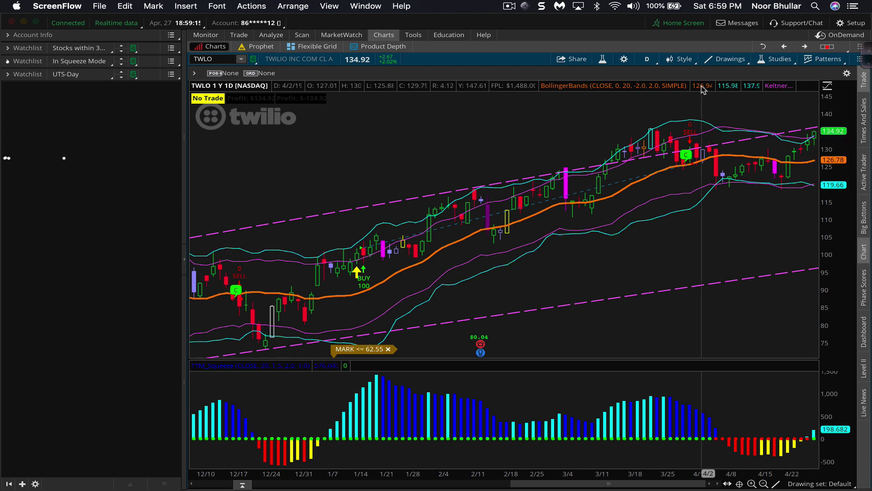
Open the Stock Hacker scan page and reset it to the system default, discarding the current TTM_Squeeze scan setup
left_click(302, 35)
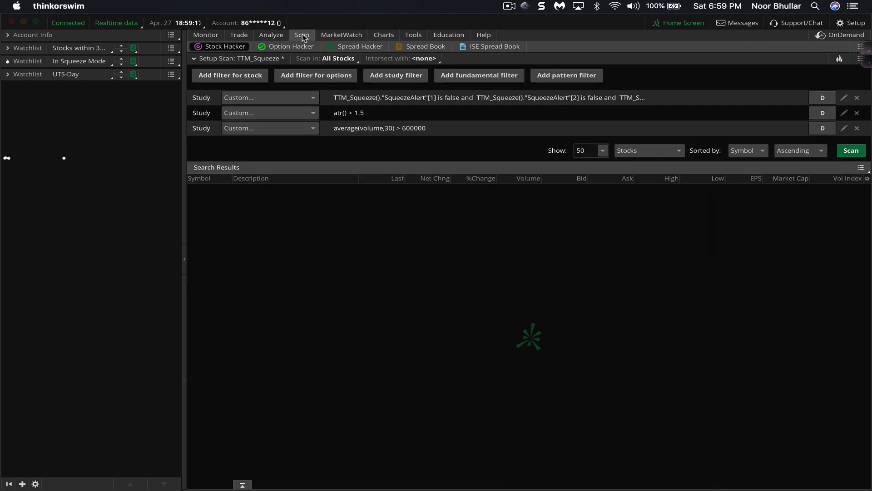
left_click(857, 48)
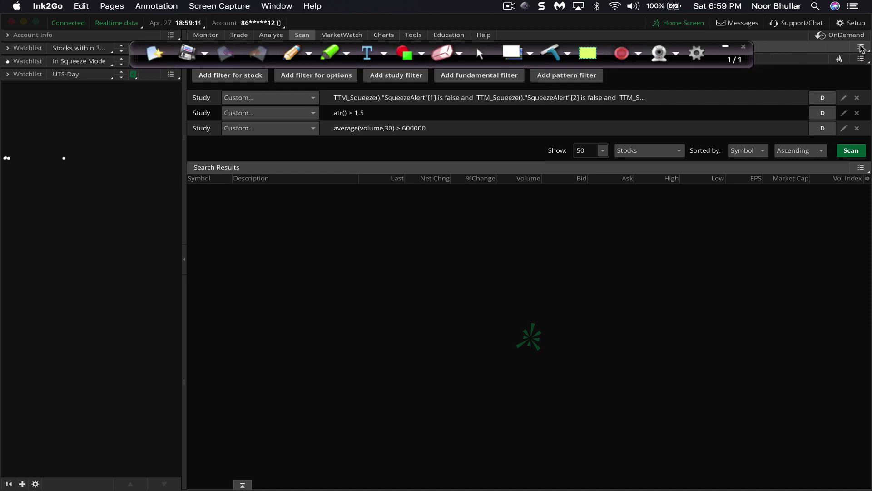
left_click(725, 48)
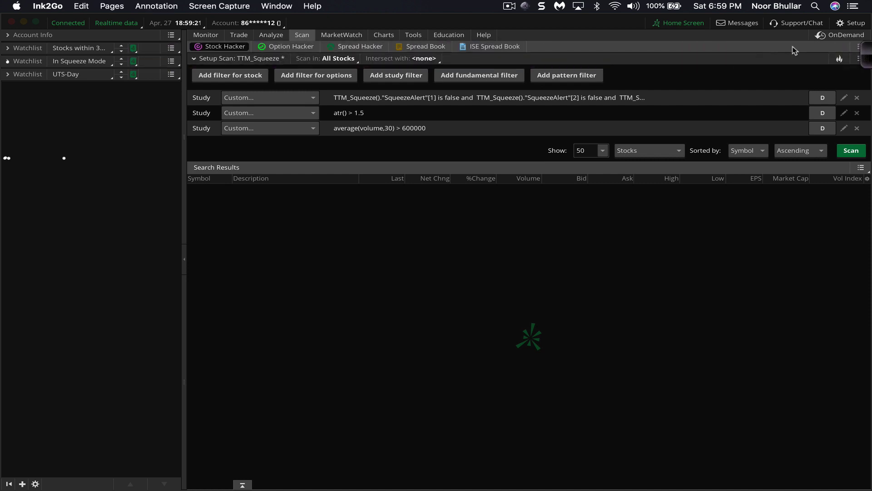
left_click(858, 49)
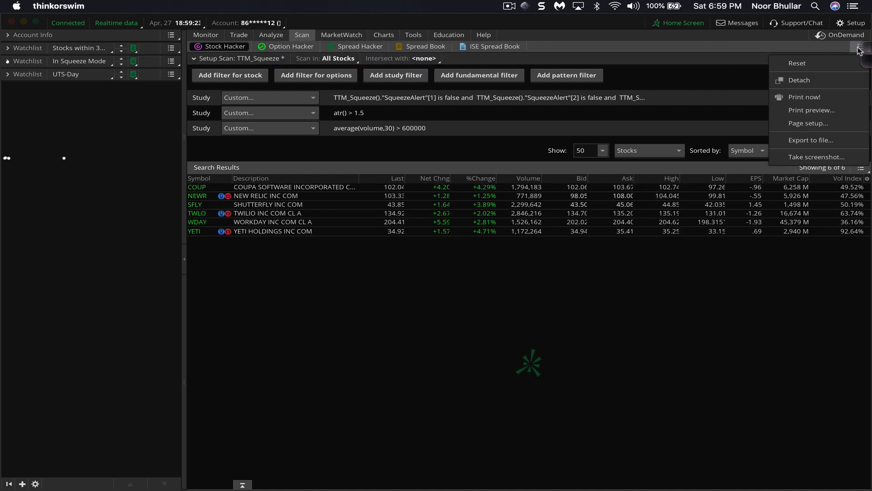
left_click(802, 69)
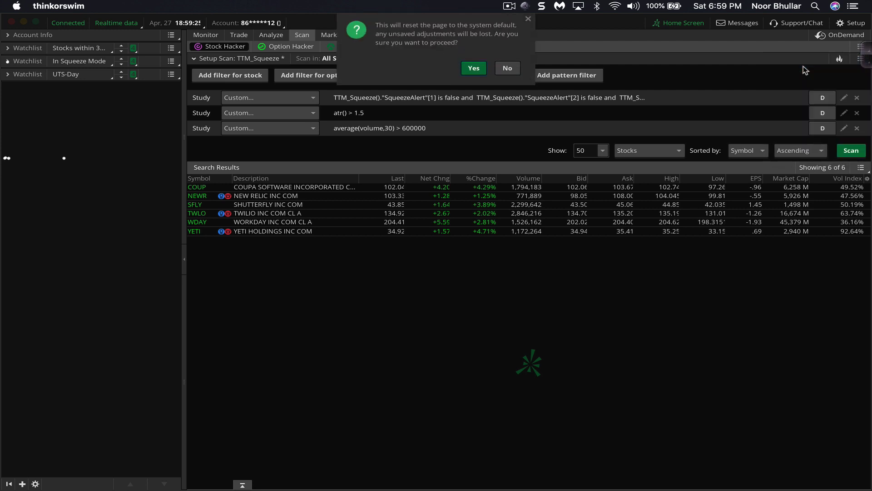
left_click(477, 67)
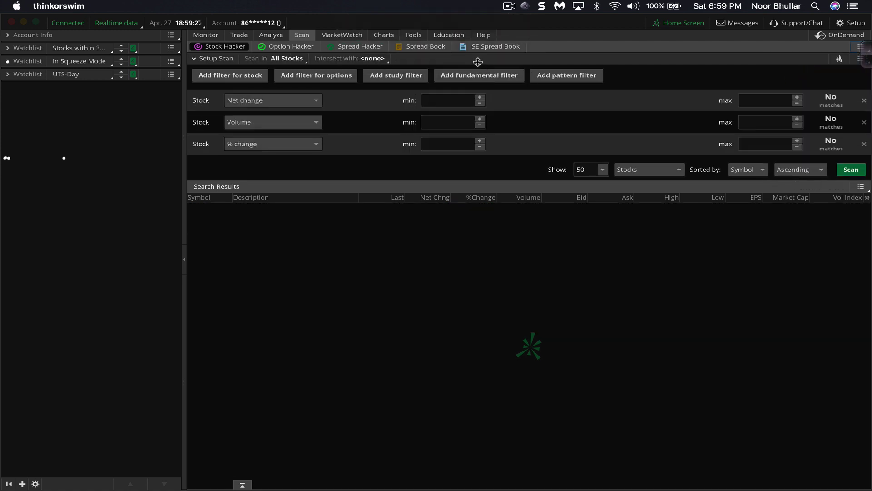
Remove the default Net change, Volume and % change stock filters from the scan
left_click(863, 100)
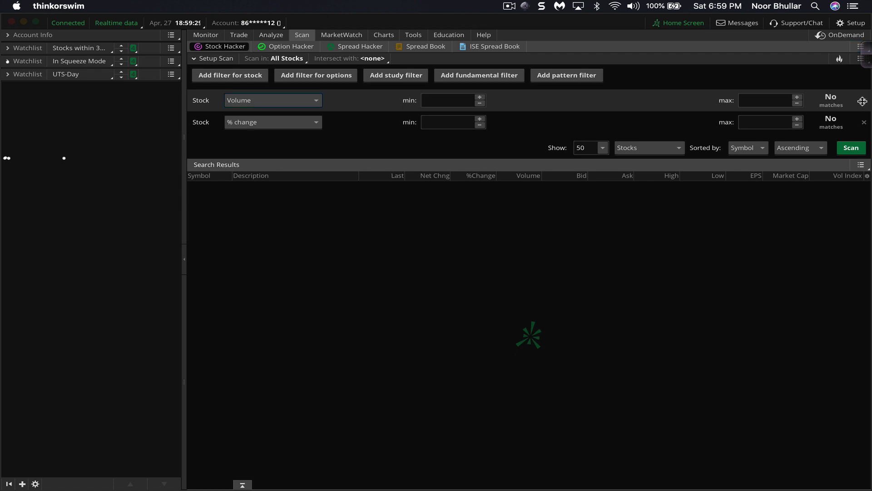
left_click(863, 101)
left_click(863, 100)
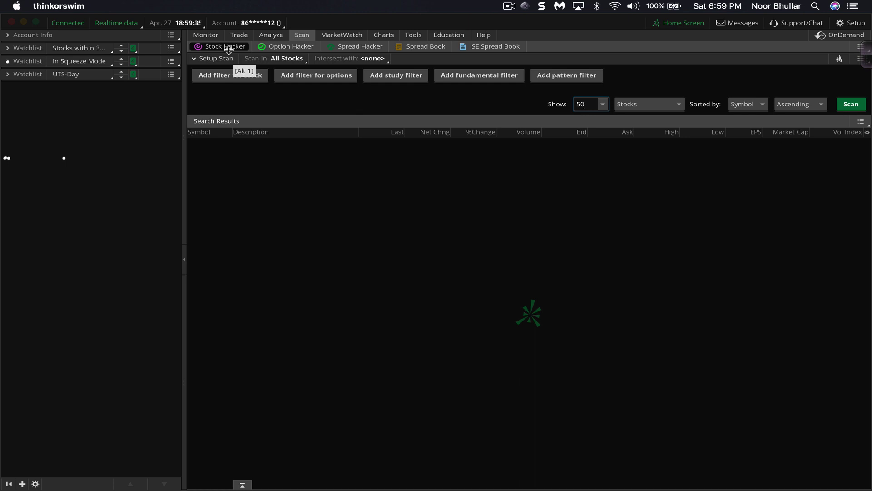
Add a study filter and replace its ADXCrossover condition with the TTM_Squeeze study
left_click(404, 76)
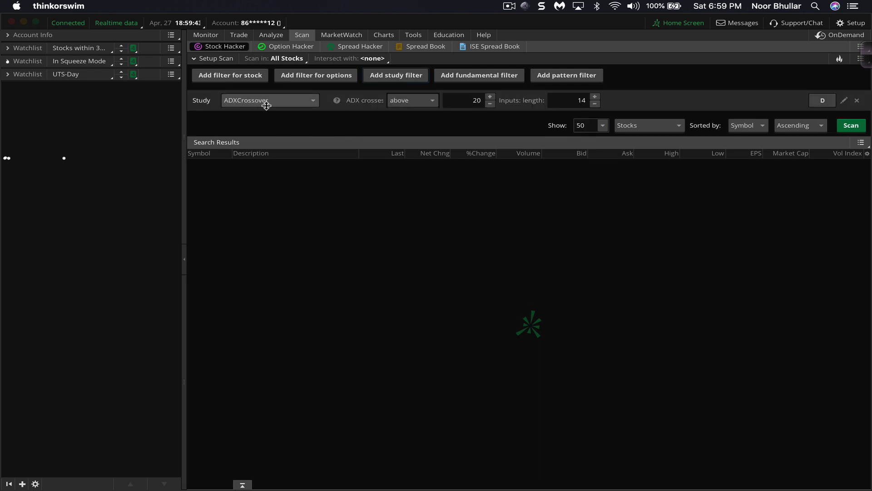
left_click(846, 101)
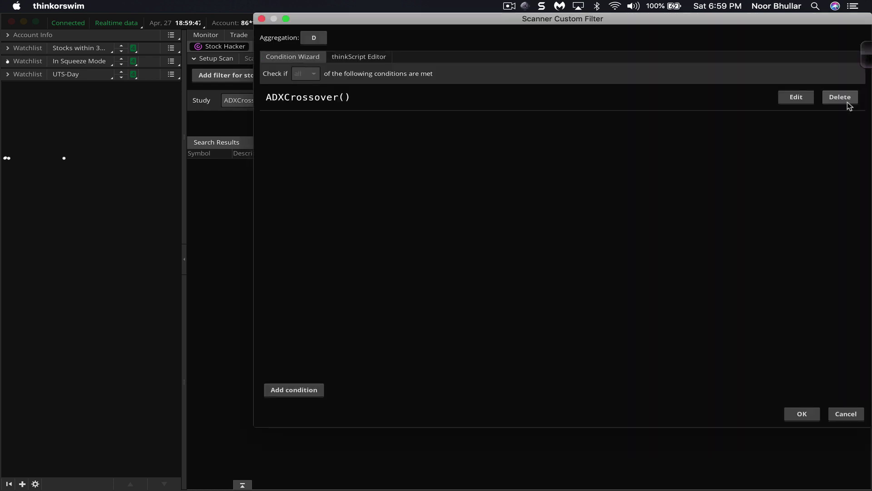
left_click(805, 101)
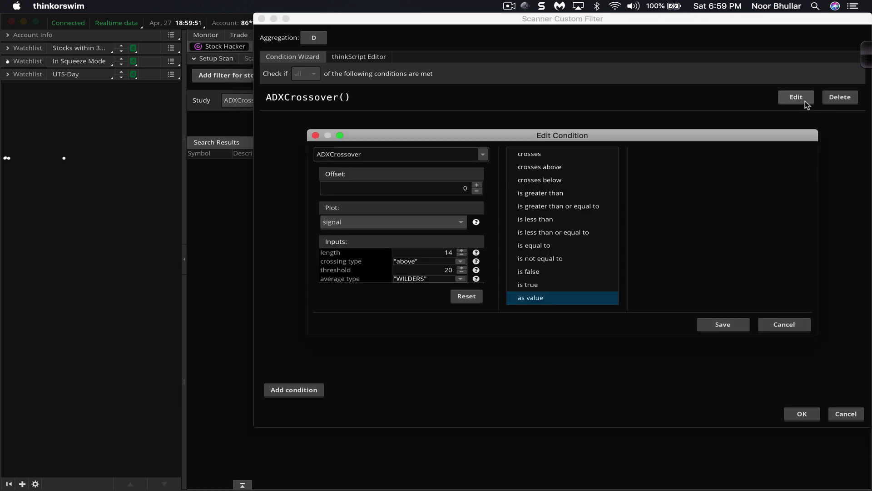
left_click(482, 156)
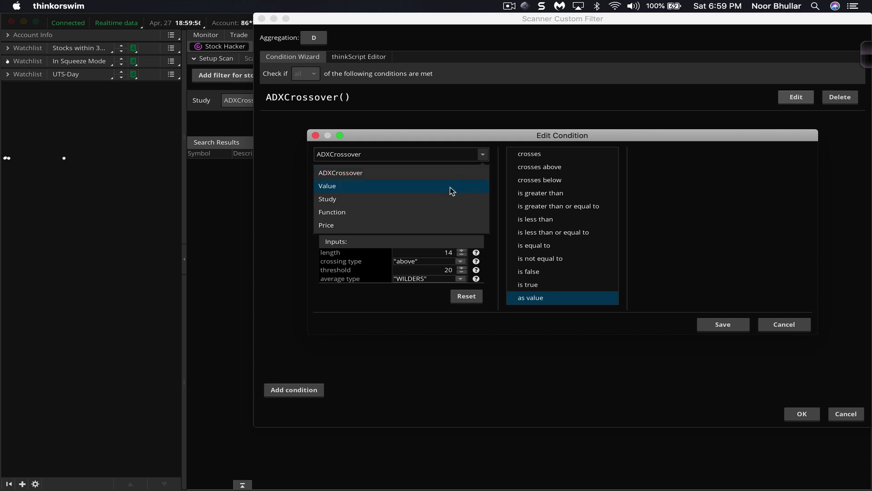
left_click(443, 199)
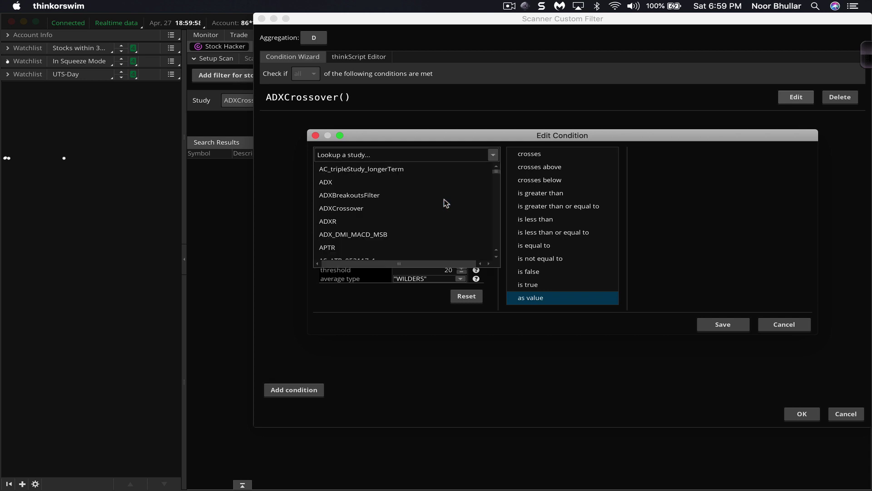
left_click(409, 153)
type("ttm")
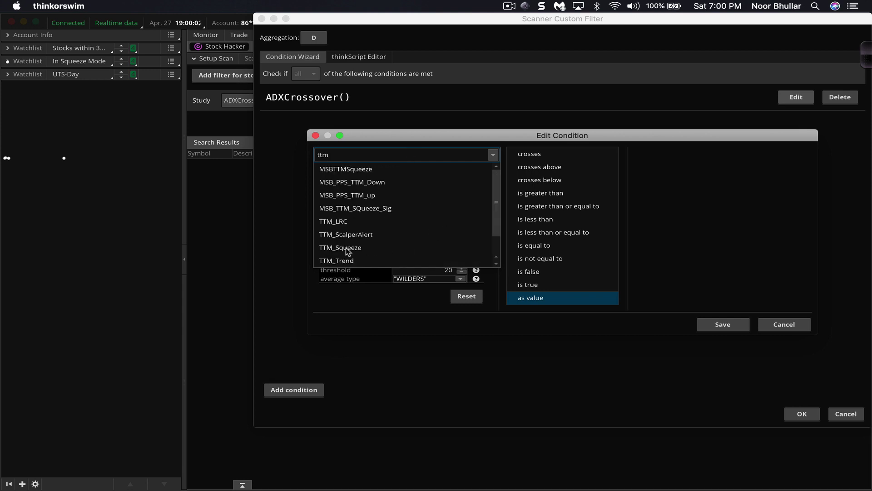
left_click(341, 248)
left_click(341, 248)
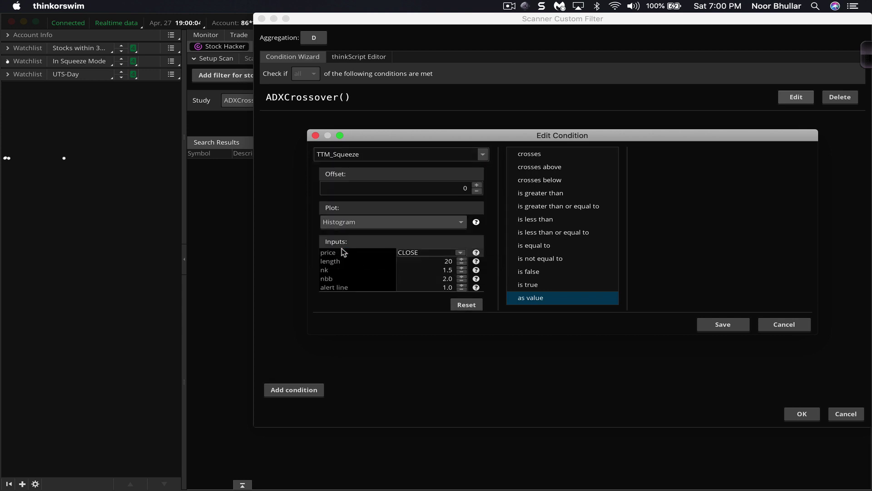
Set the condition's plot to SqueezeAlert with the comparison "is false", and save the condition
left_click(457, 223)
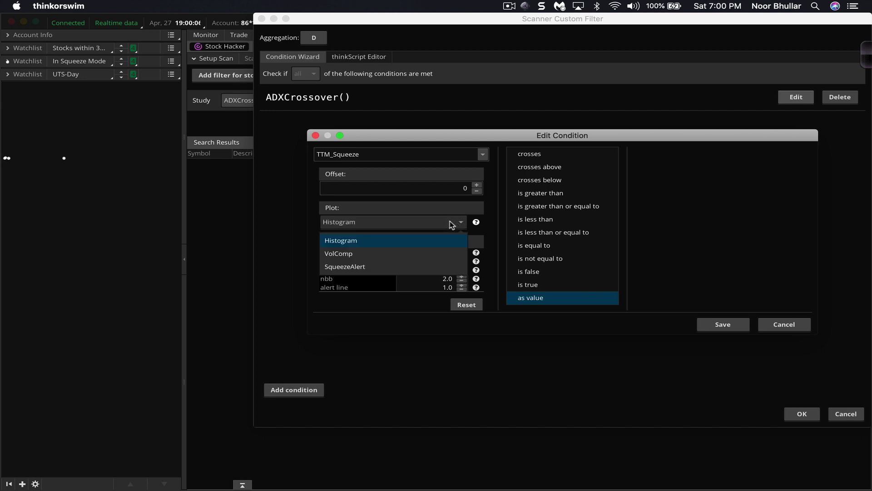
left_click(355, 268)
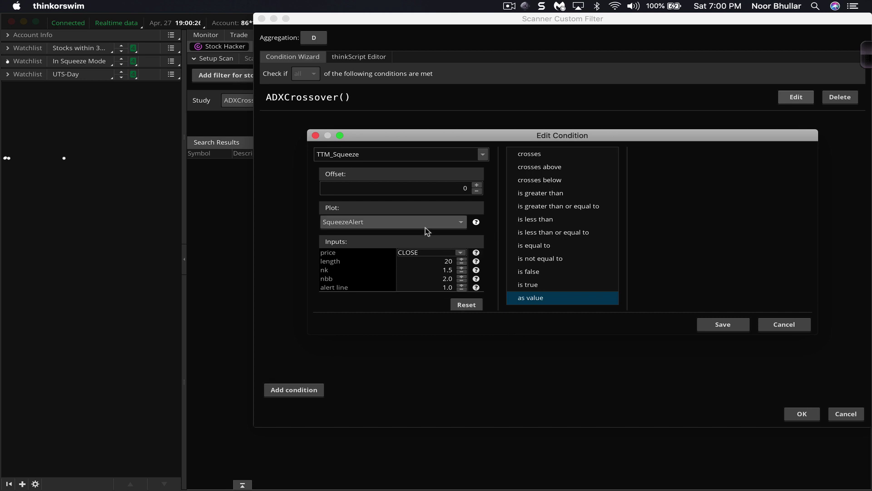
left_click(521, 273)
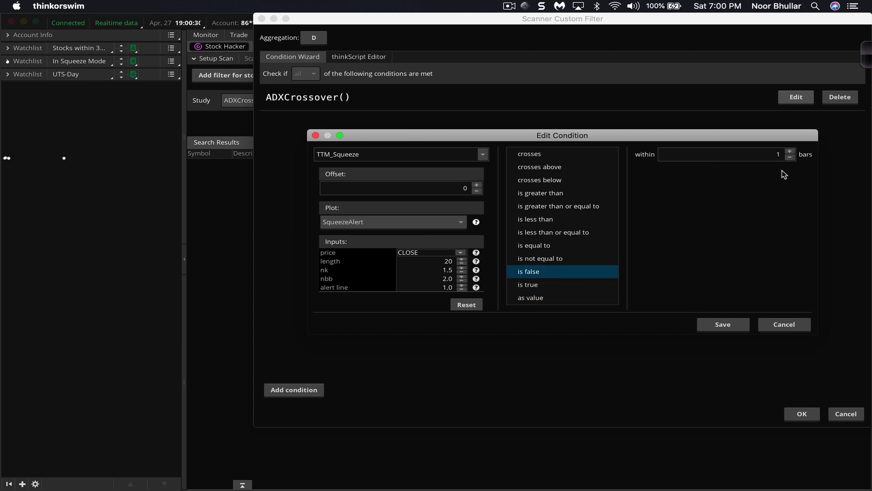
left_click(745, 325)
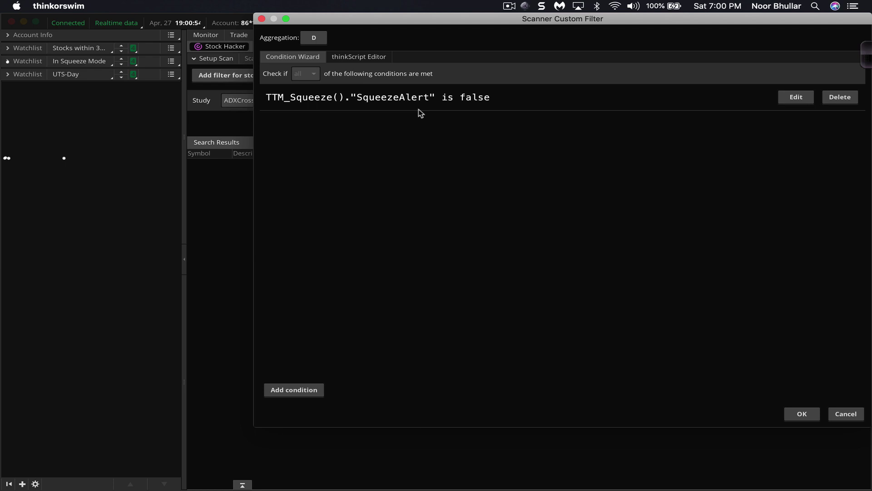
In the thinkScript code, extend the condition to read TTM_Squeeze()."SqueezeAlert"[1] is false and
left_click(367, 61)
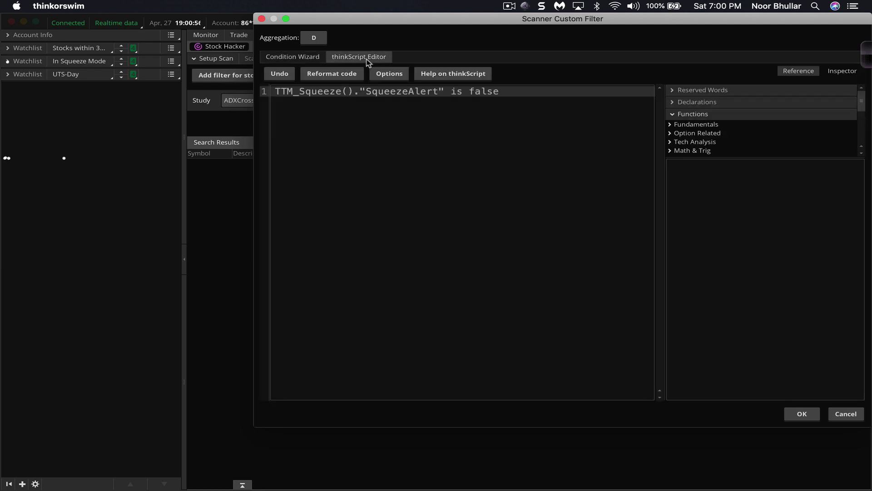
left_click(446, 91)
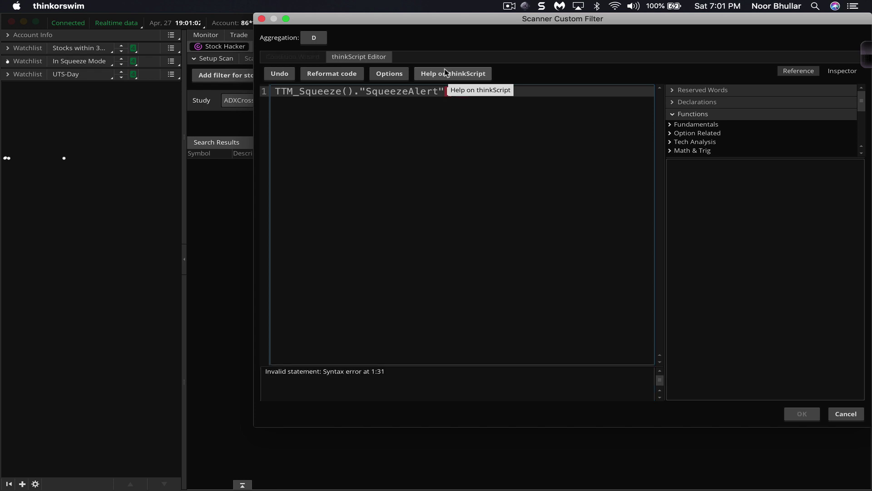
type("[1] is false")
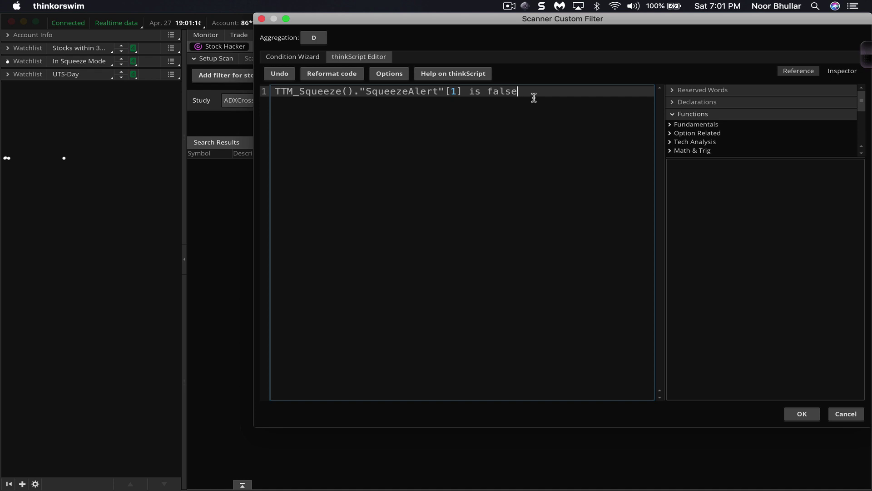
type("and")
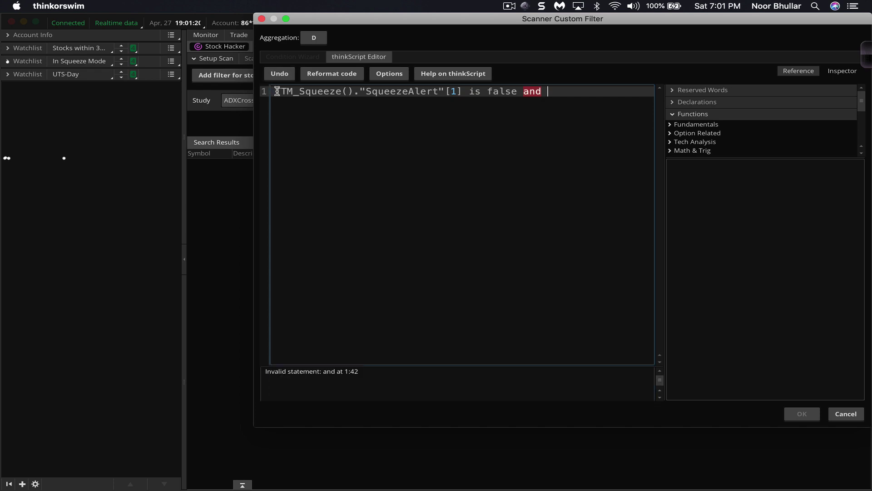
Copy TTM_Squeeze()."SqueezeAlert"[1] from the first line onto a second line, ending it with "and"
left_click_drag(275, 91, 468, 94)
key("ctrl+c")
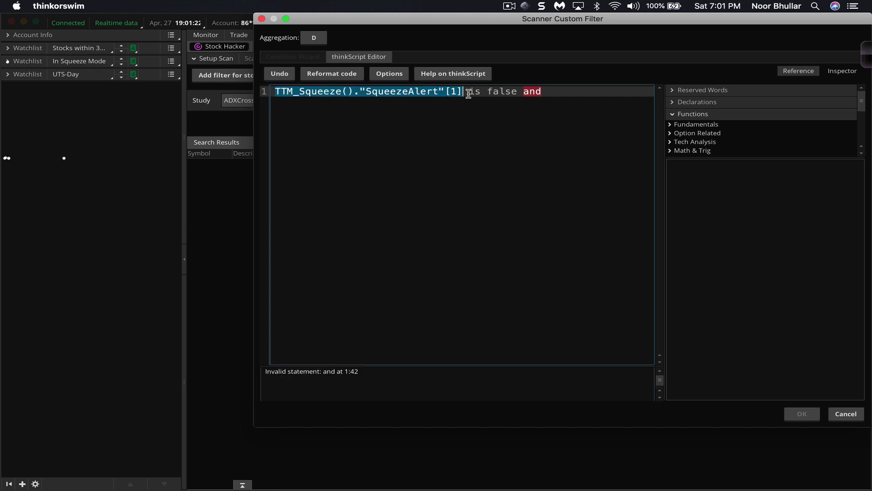
left_click(563, 92)
key("Return")
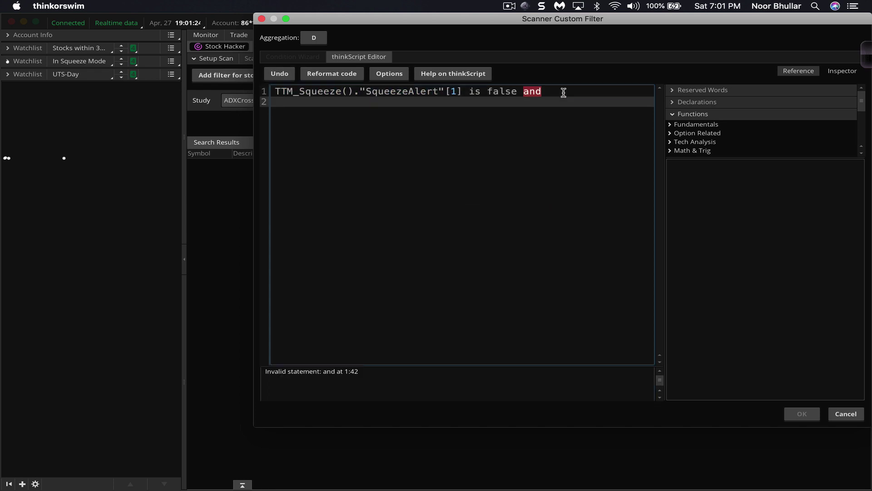
key("ctrl+v")
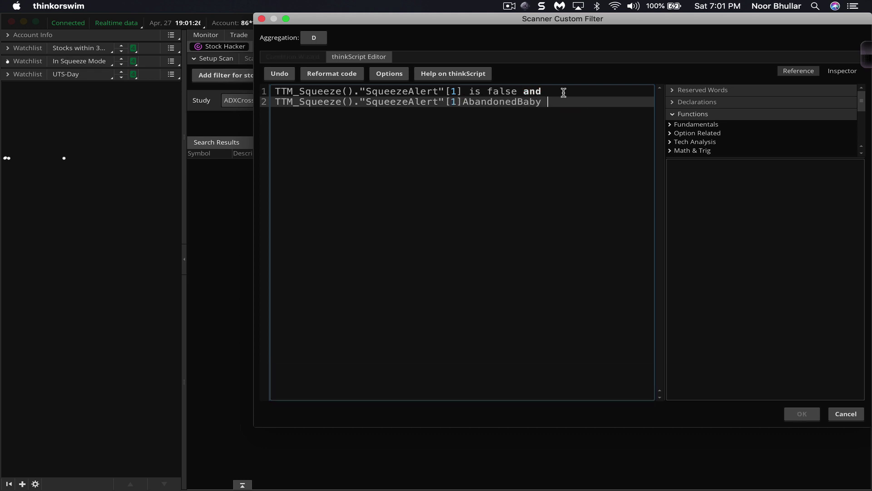
type("sq")
key("BackSpace")
key("BackSpace")
key("BackSpace")
key("BackSpace")
key("BackSpace")
key("BackSpace")
key("BackSpace")
key("BackSpace")
key("BackSpace")
key("BackSpace")
key("BackSpace")
key("BackSpace")
key("BackSpace")
key("BackSpace")
key("BackSpace")
key("BackSpace")
type("and")
key("Return")
key("BackSpace")
key("BackSpace")
key("BackSpace")
key("BackSpace")
key("BackSpace")
key("BackSpace")
key("BackSpace")
key("BackSpace")
key("BackSpace")
key("BackSpace")
key("BackSpace")
key("BackSpace")
key("BackSpace")
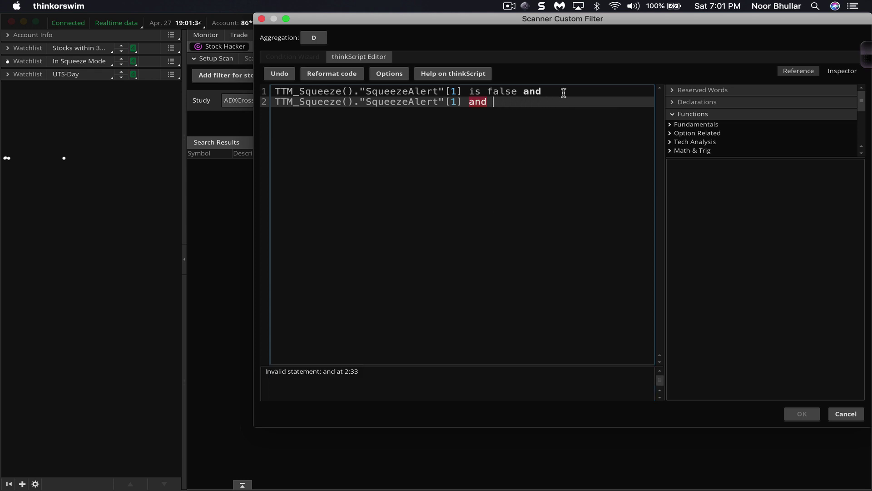
Paste TTM_Squeeze()."SqueezeAlert"[1] onto a third line and end it with "and", removing the unwanted autocomplete text
key("Return")
key("cmd+v")
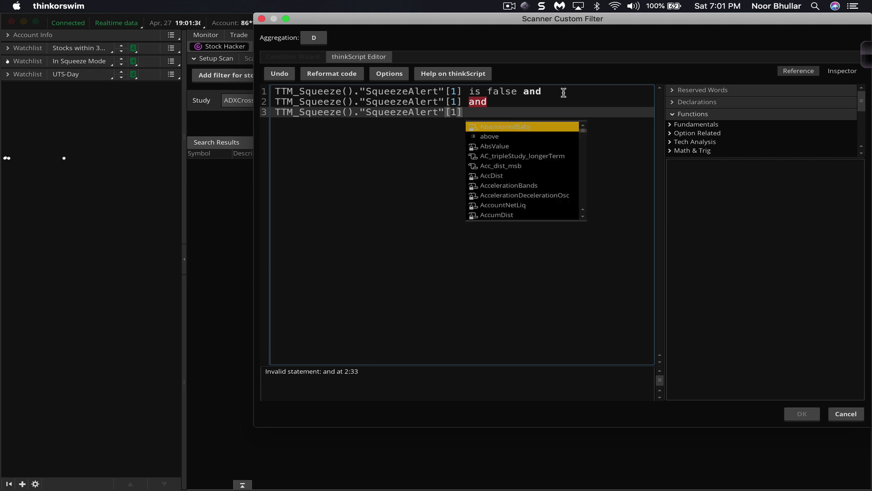
key("Return")
key("BackSpace")
key("BackSpace")
key("BackSpace")
key("BackSpace")
key("BackSpace")
key("BackSpace")
key("BackSpace")
key("BackSpace")
key("BackSpace")
key("BackSpace")
key("BackSpace")
key("BackSpace")
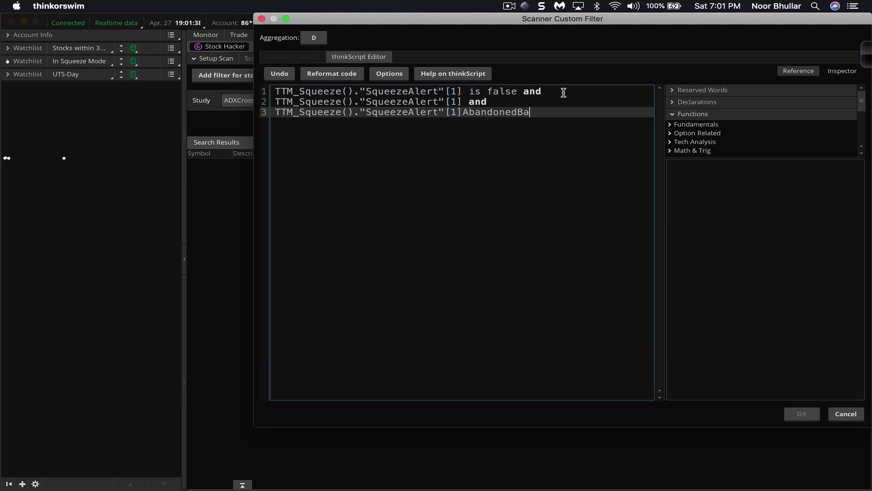
key("BackSpace")
key("BackSpace")
type("and")
Paste TTM_Squeeze()."SqueezeAlert"[1] as the fourth line of the script and end it with "and"
key("Return")
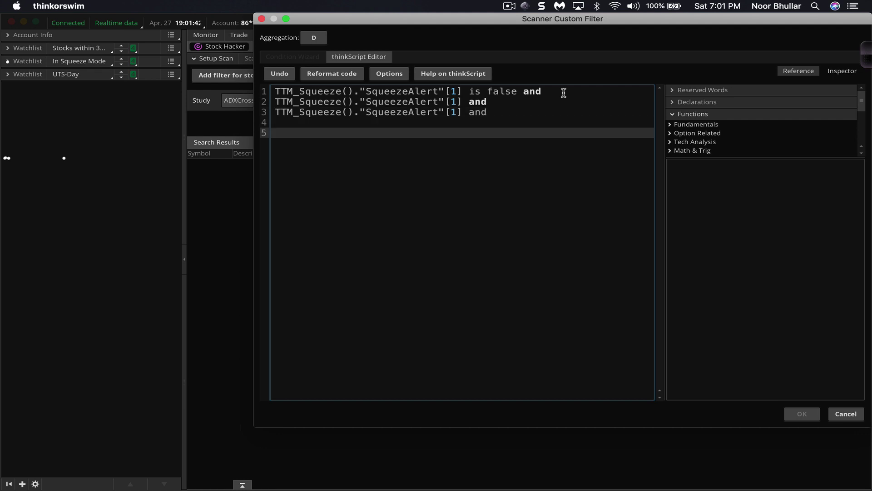
key("super+v")
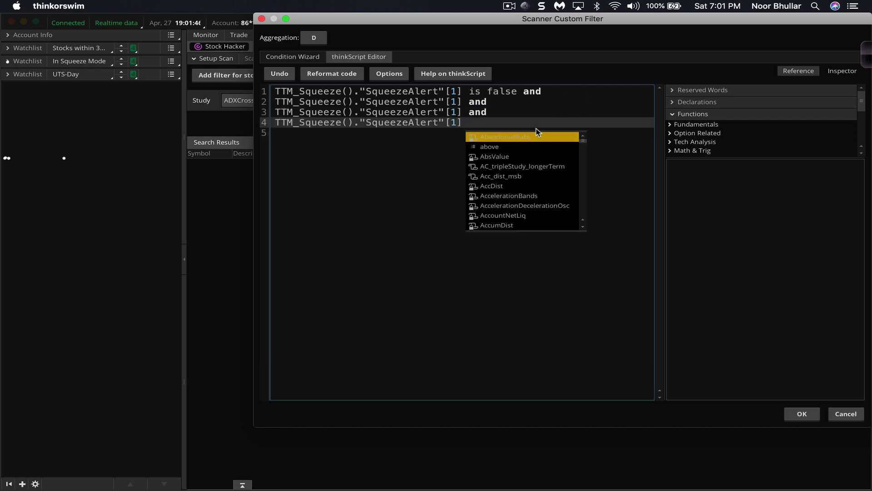
left_click(532, 118)
type("and")
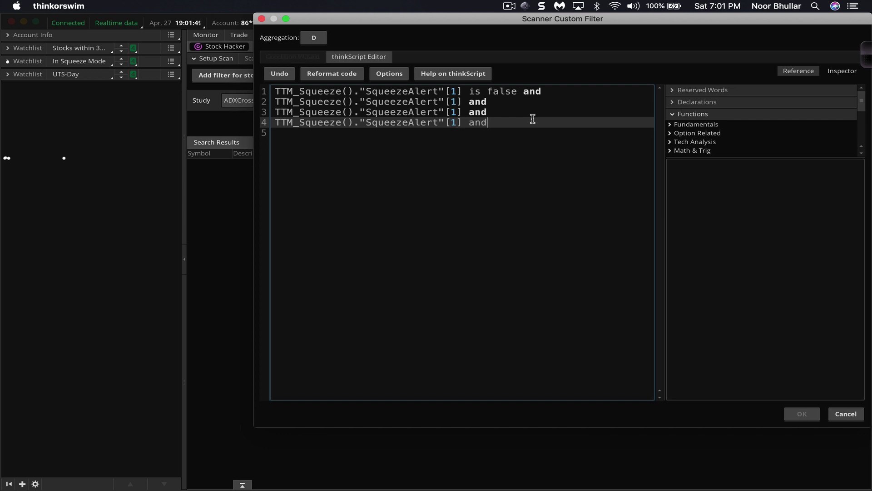
Add a fifth line reading TTM_Squeeze()."SqueezeAlert"[1] and, deleting the autocompleted AbandonedBaby text
key("Return")
key("super+v")
type("AbandonedBaby a")
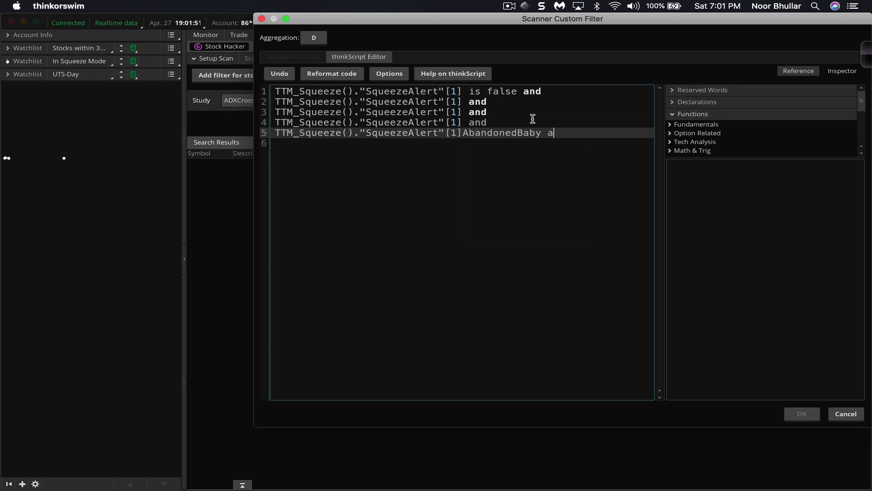
key("BackSpace")
key("BackSpace")
key("BackSpace")
key("BackSpace")
key("BackSpace")
key("BackSpace")
key("BackSpace")
key("BackSpace")
key("BackSpace")
key("BackSpace")
key("BackSpace")
key("BackSpace")
key("BackSpace")
key("BackSpace")
key("BackSpace")
type("and")
Add a sixth line reading TTM_Squeeze()."SqueezeAlert"[1], deleting the autocompleted AbandonedBaby text
key("Return")
key("super+v")
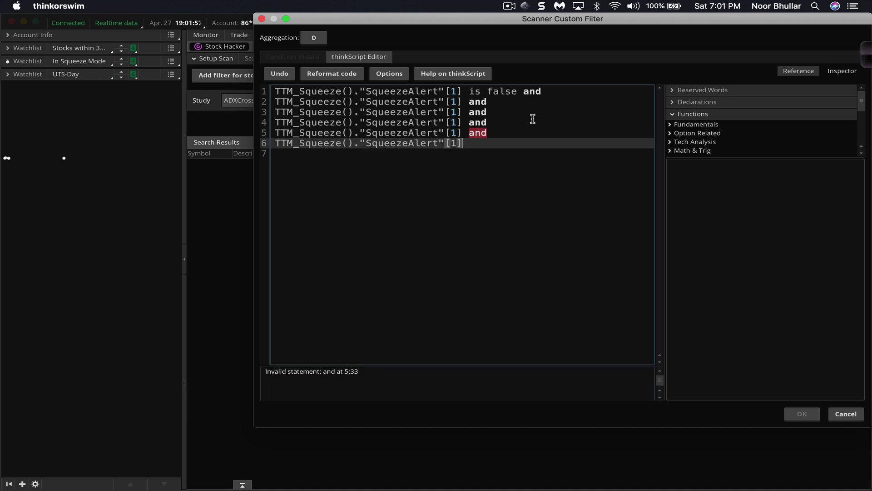
key("ctrl+space")
key("Return")
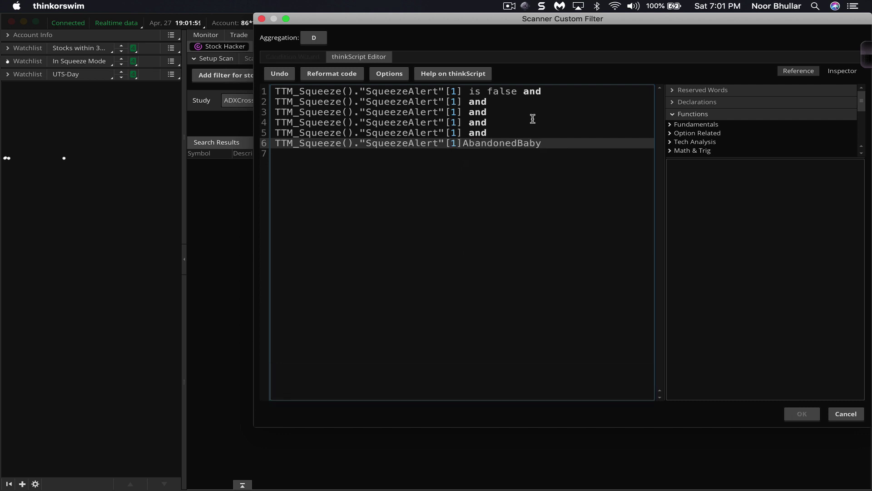
key("BackSpace")
key("BackSpace")
key("BackSpace")
key("BackSpace")
key("BackSpace")
key("BackSpace")
key("BackSpace")
key("BackSpace")
key("BackSpace")
key("BackSpace")
key("BackSpace")
key("BackSpace")
key("BackSpace")
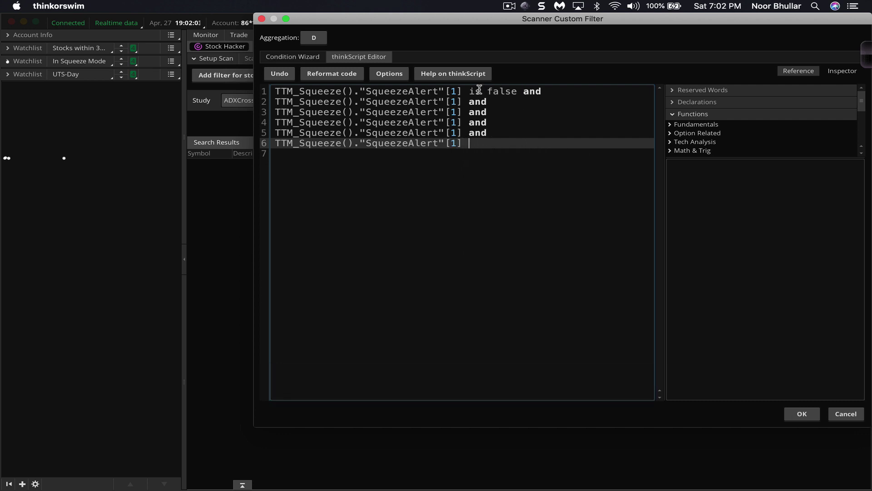
Change the bar offsets of the SqueezeAlert conditions to [2] on line 2 and [3] on line 3
left_click(457, 101)
key("BackSpace")
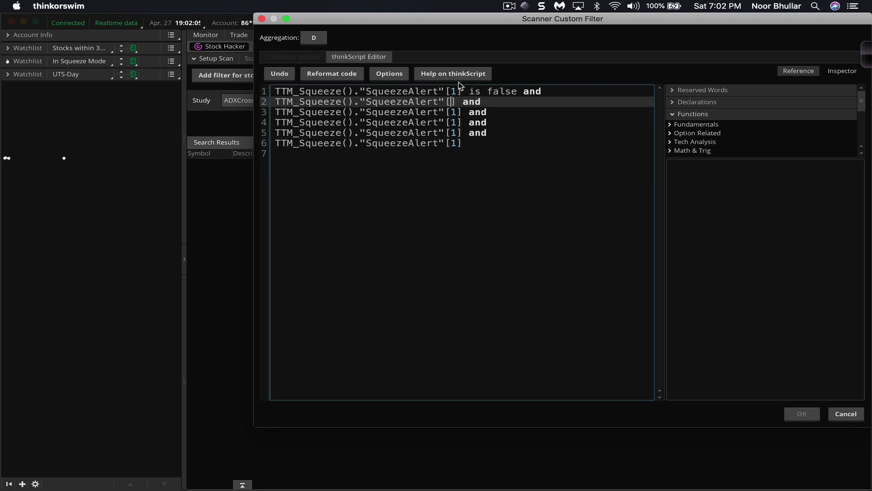
type("2")
key("Down")
key("BackSpace")
key("BackSpace")
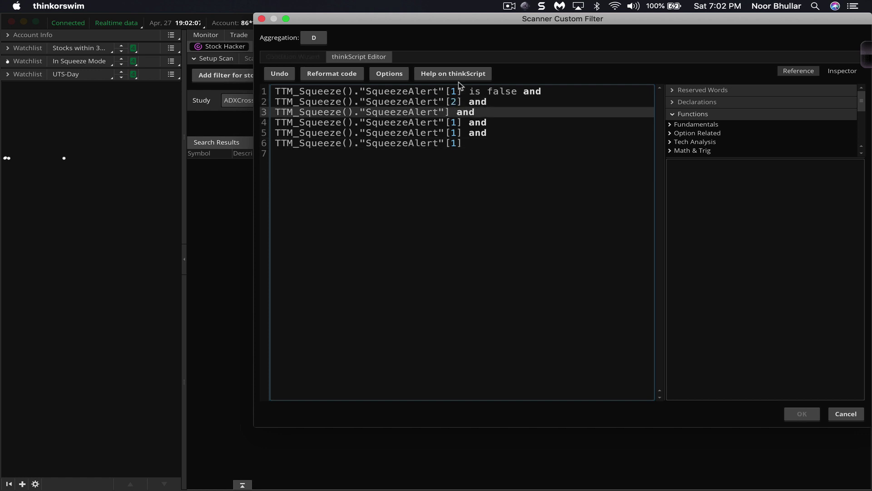
type("[2")
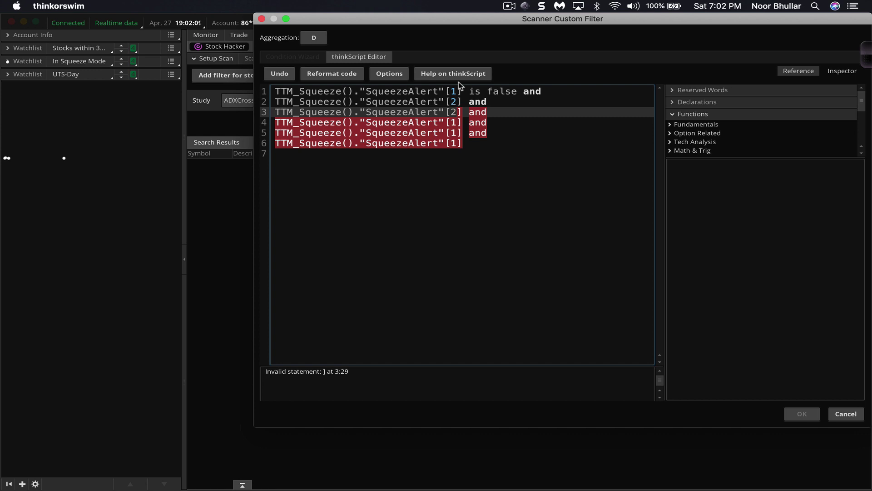
key("BackSpace")
type("3")
key("Down")
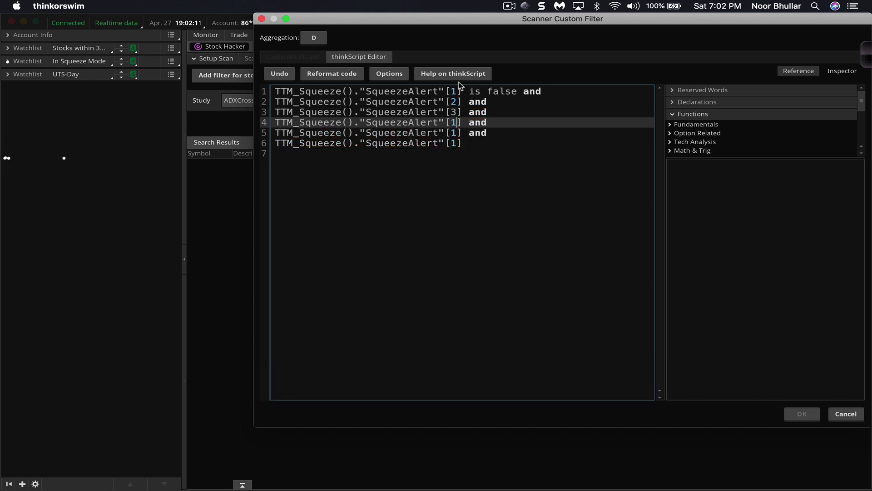
Set the SqueezeAlert bar offsets on lines 4, 5 and 6 to [4], [5] and [6]
key("BackSpace")
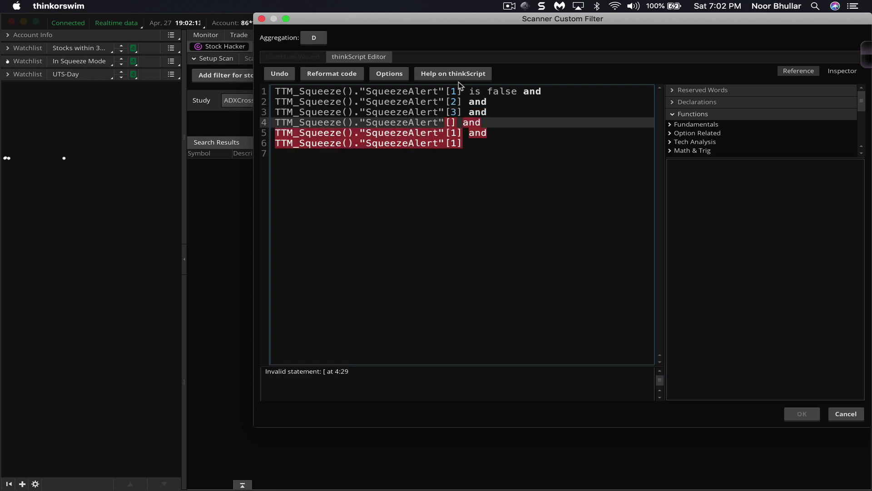
type("4")
key("Down")
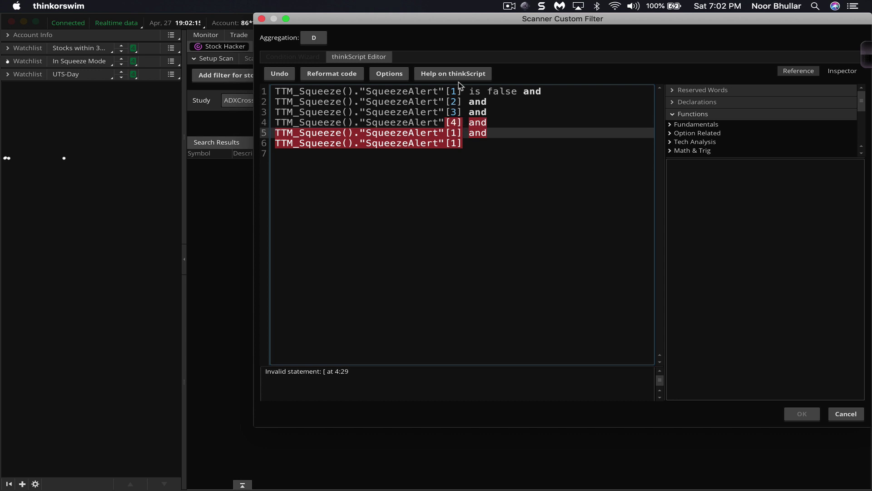
key("BackSpace")
type("5")
key("Down")
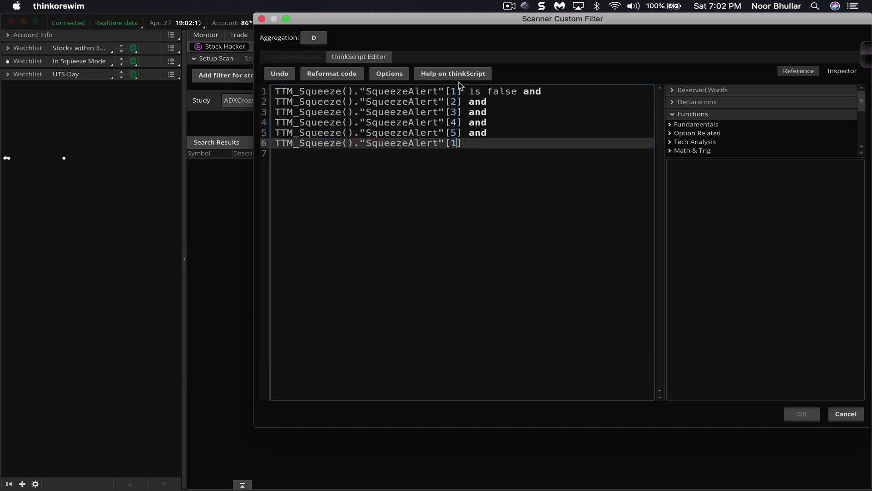
key("BackSpace")
type("6")
End line 6 with "and" and add a seventh line reading TTM_Squeeze()."SqueezeAlert" is true
left_click(480, 143)
type("and")
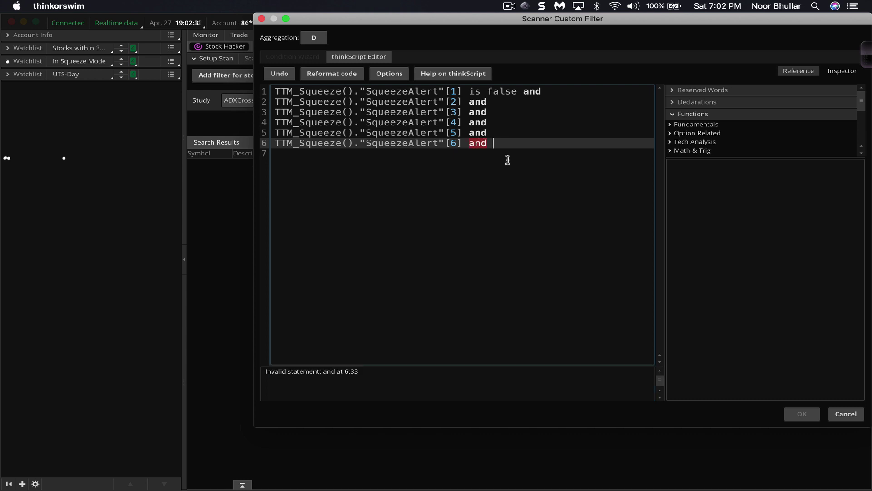
key("Return")
type("TTM_Squeeze().\"SqueezeAlert\"[1]")
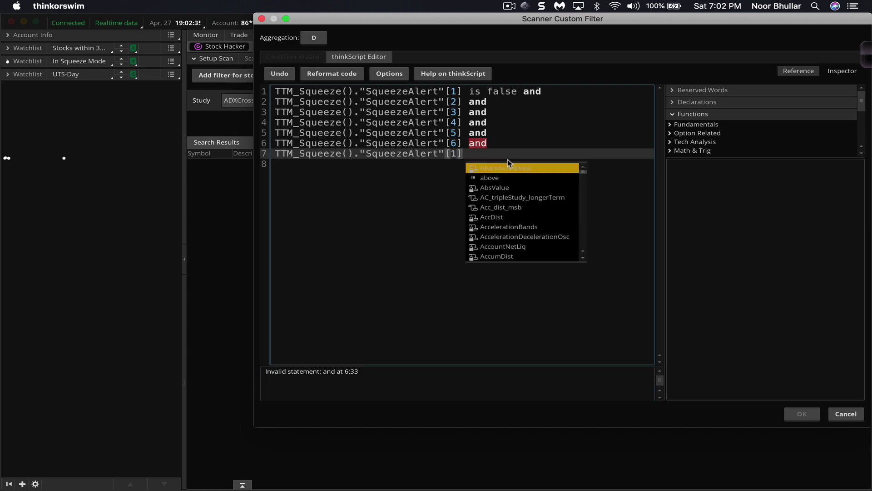
left_click(473, 155)
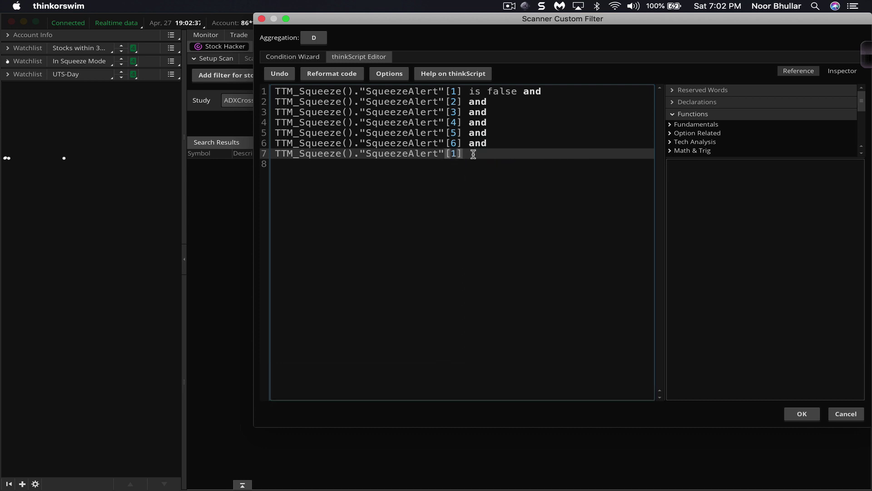
key("BackSpace")
key("BackSpace")
key("BackSpace")
key("BackSpace")
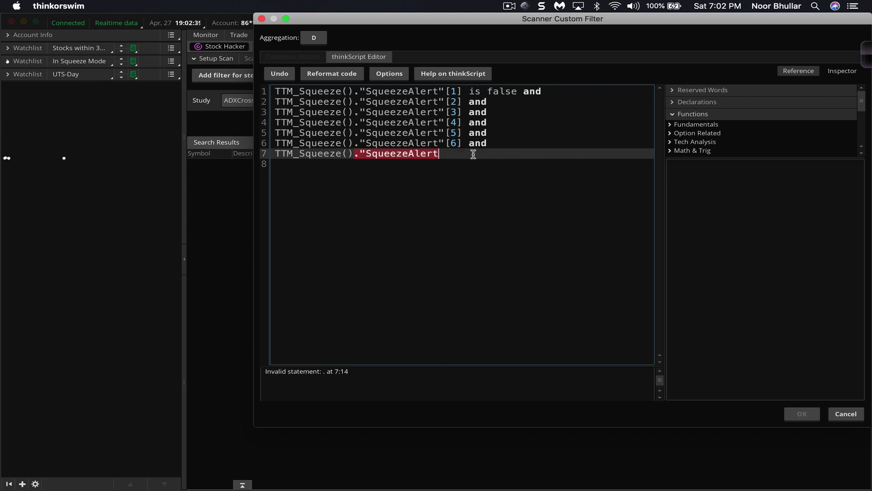
type("\" is true")
key("Return")
Copy "is false" from line 1 in front of "and" on lines 2 through 6, and accept the custom filter
left_click_drag(464, 91, 515, 92)
key("ctrl+c")
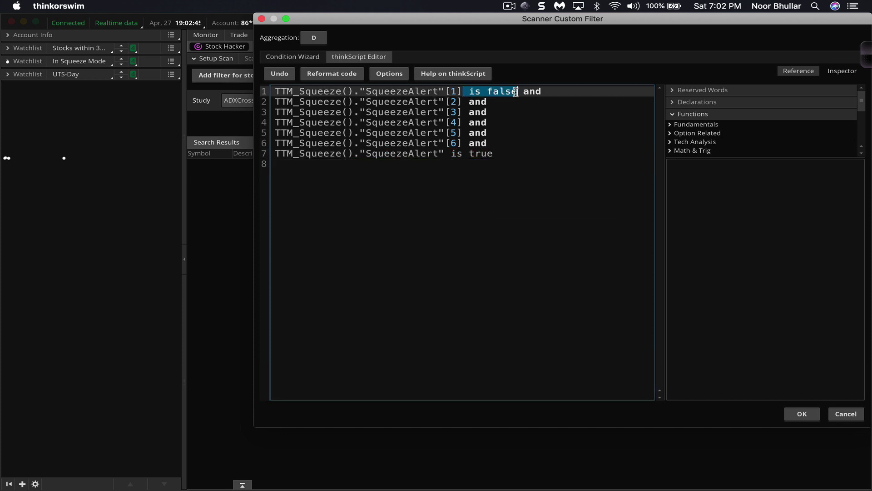
left_click(488, 100)
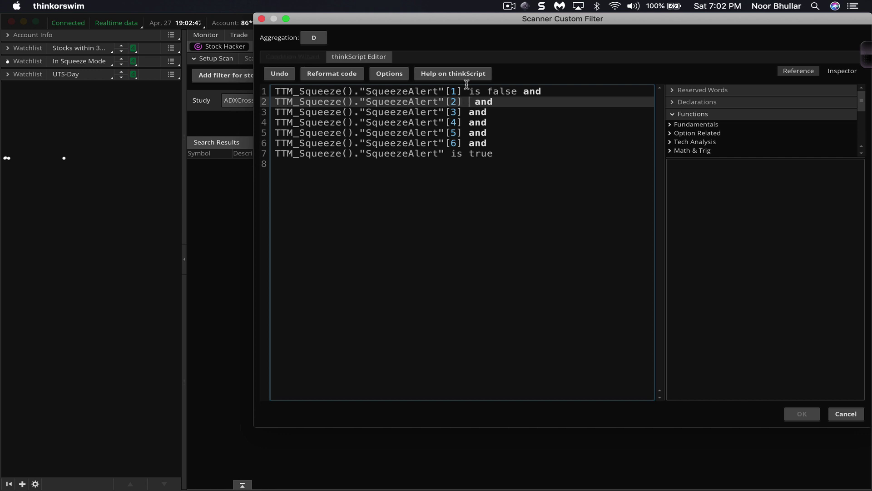
key("ctrl+v")
left_click(463, 112)
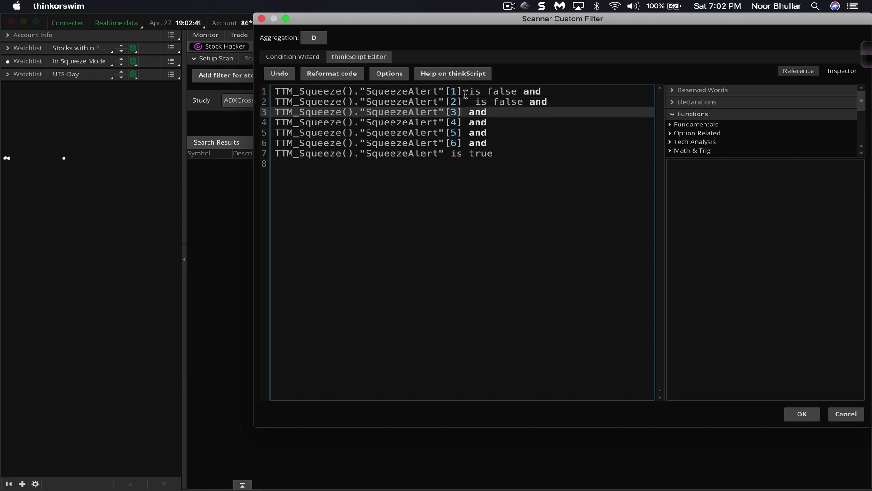
key("ctrl+v")
left_click(468, 121)
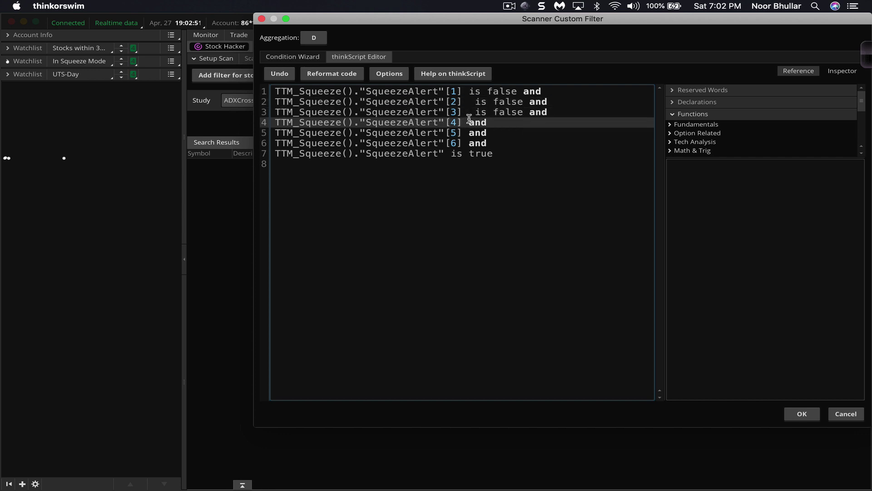
key("ctrl+v")
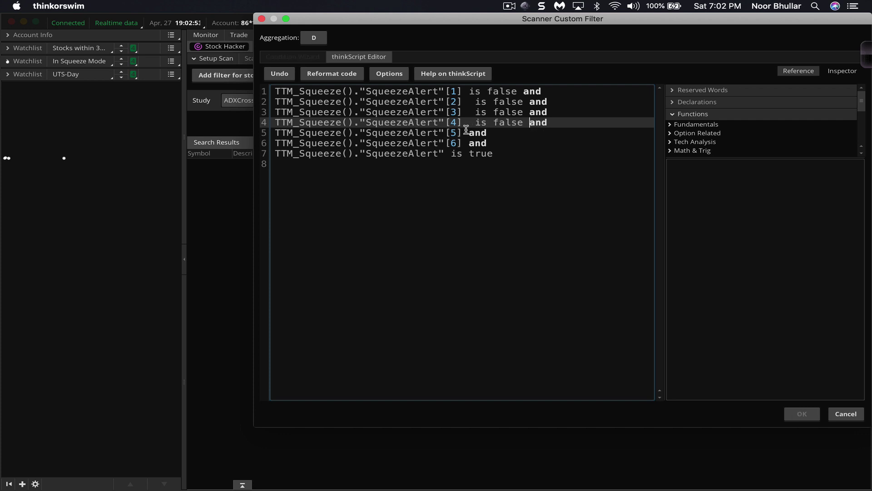
left_click(466, 131)
key("ctrl+v")
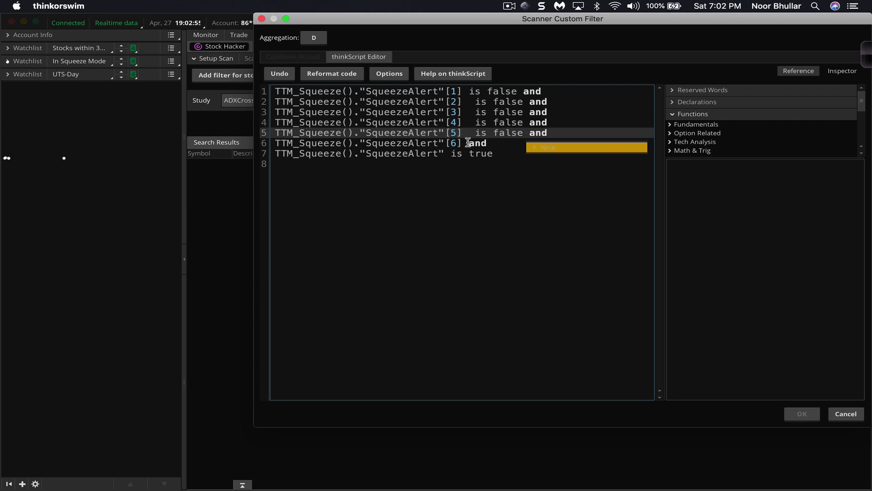
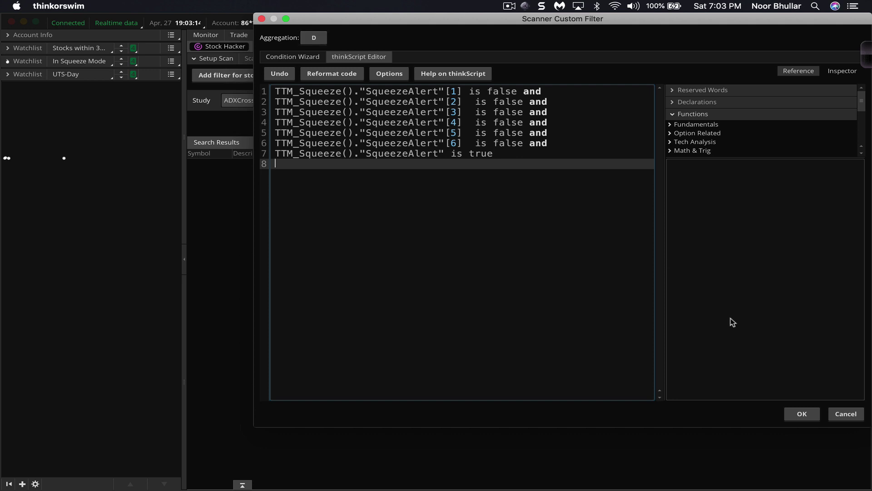
left_click(802, 414)
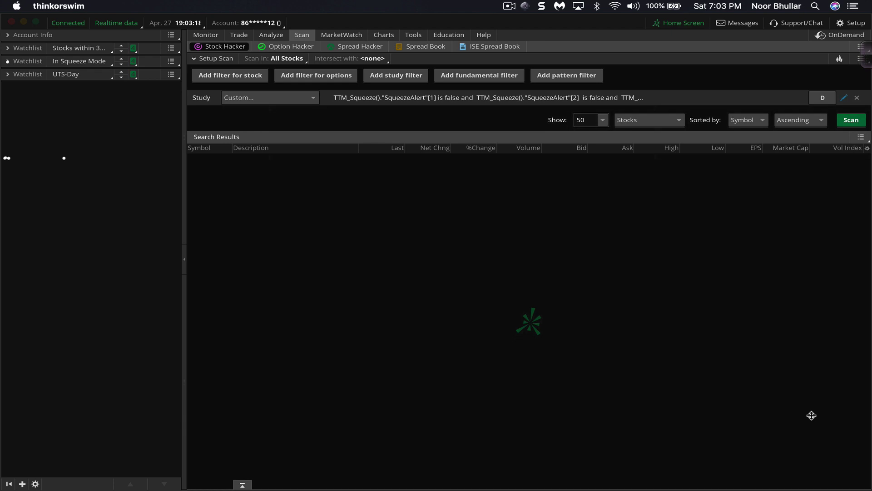
Add a second study filter with the custom thinkScript condition atr() > 1.5
left_click(402, 76)
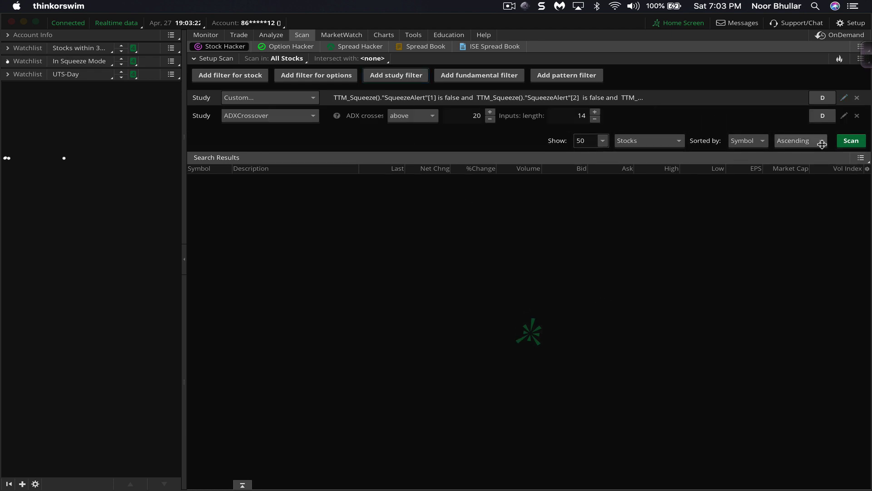
left_click(844, 115)
left_click(351, 59)
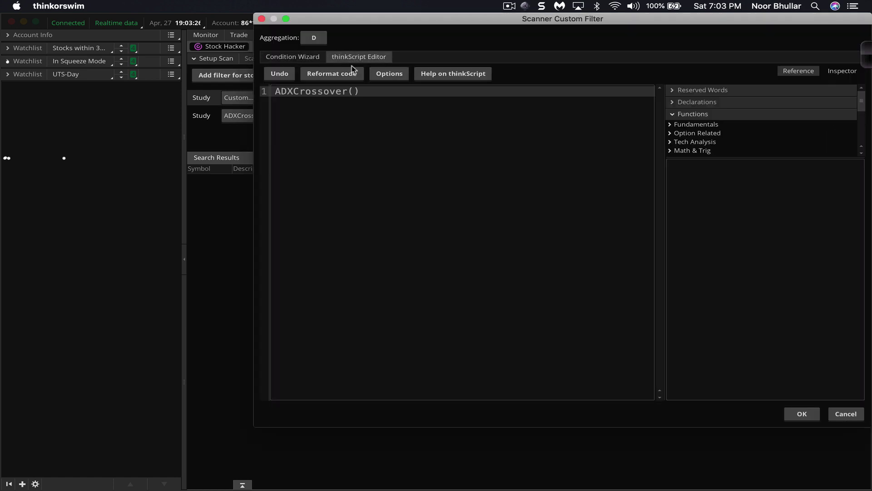
left_click_drag(369, 91, 271, 89)
type("at")
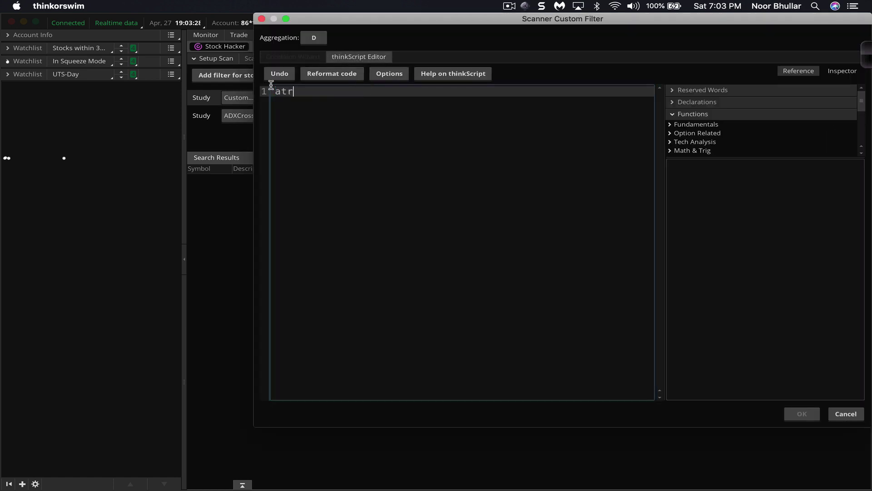
type("r")
key("BackSpace")
type("r() > 1")
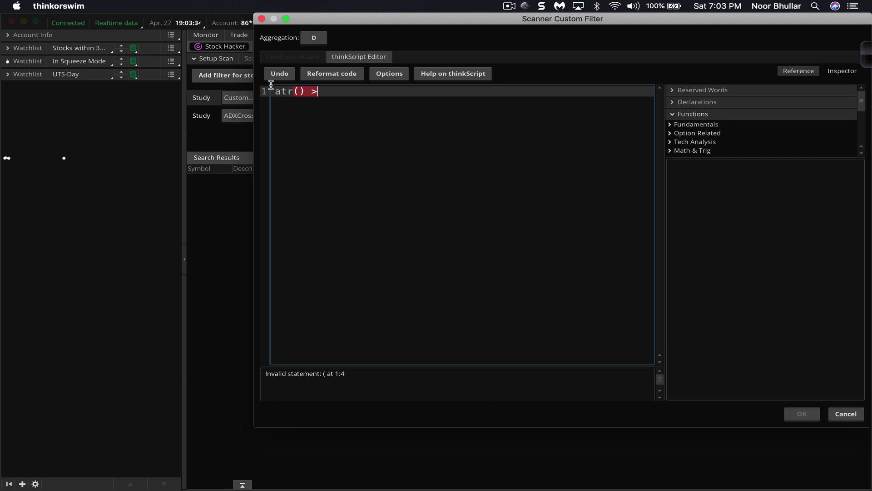
type(".5")
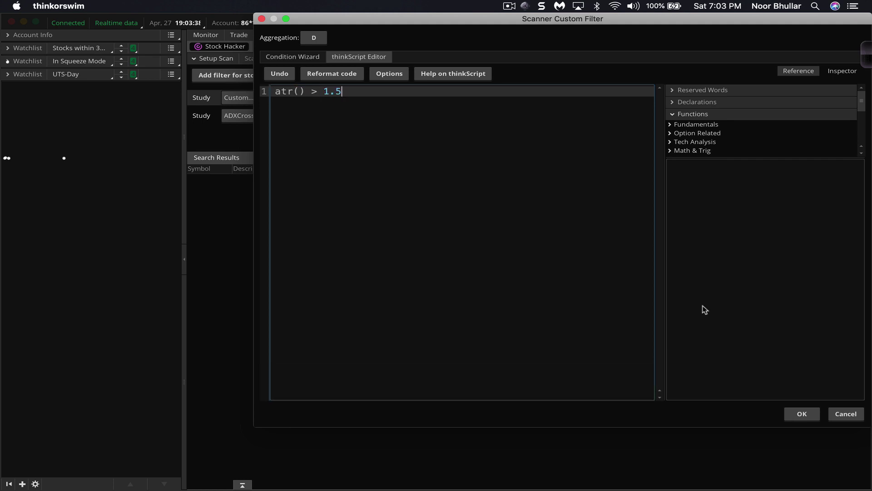
left_click(797, 411)
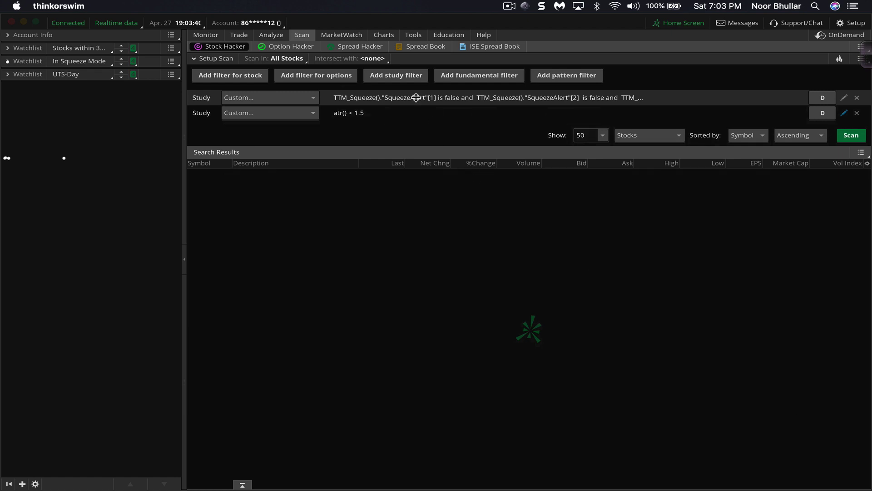
Add a third study filter with the custom thinkScript condition average(volume,30) > 600000
left_click(408, 76)
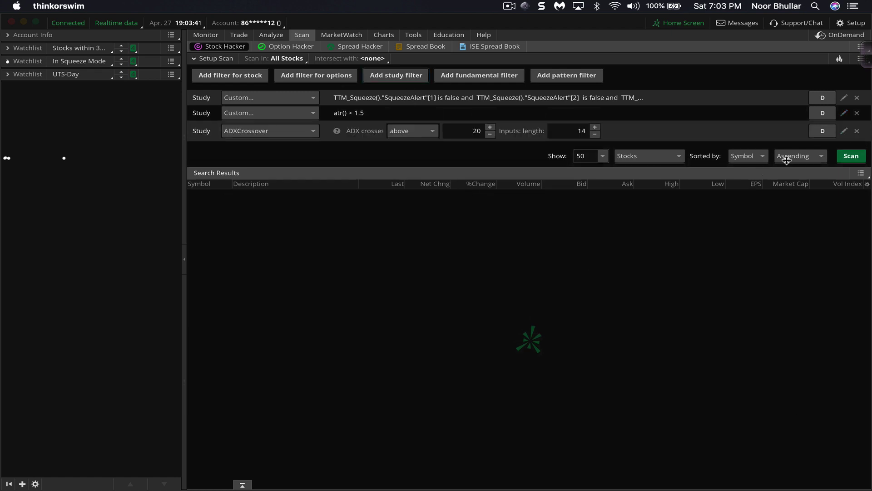
left_click(844, 132)
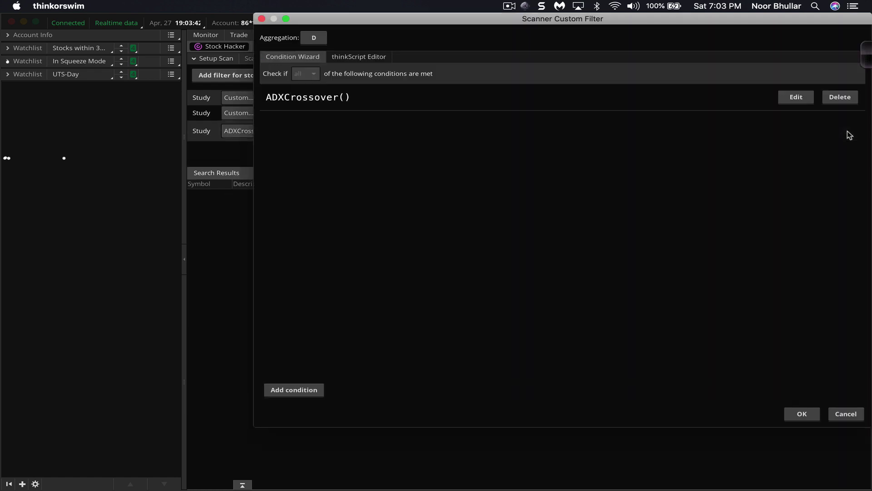
left_click(347, 61)
left_click_drag(359, 93, 274, 90)
type("aver")
key("BackSpace")
type("erage(v")
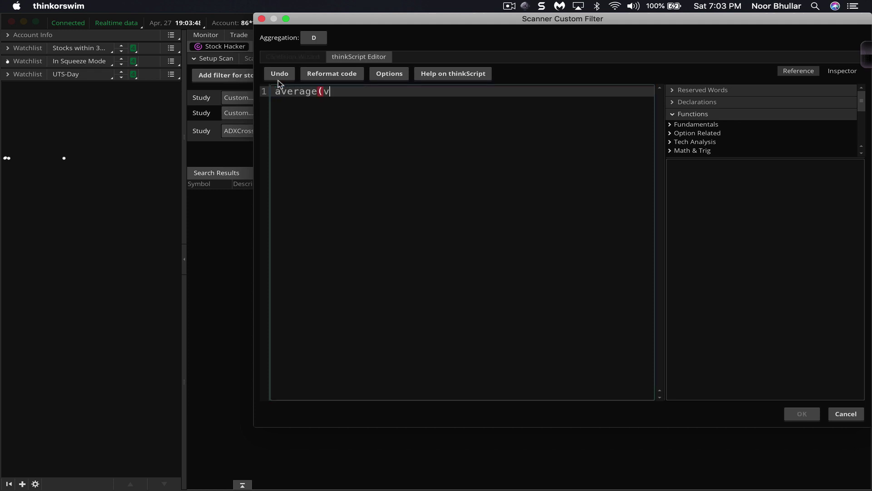
type("olume,30) > 600000")
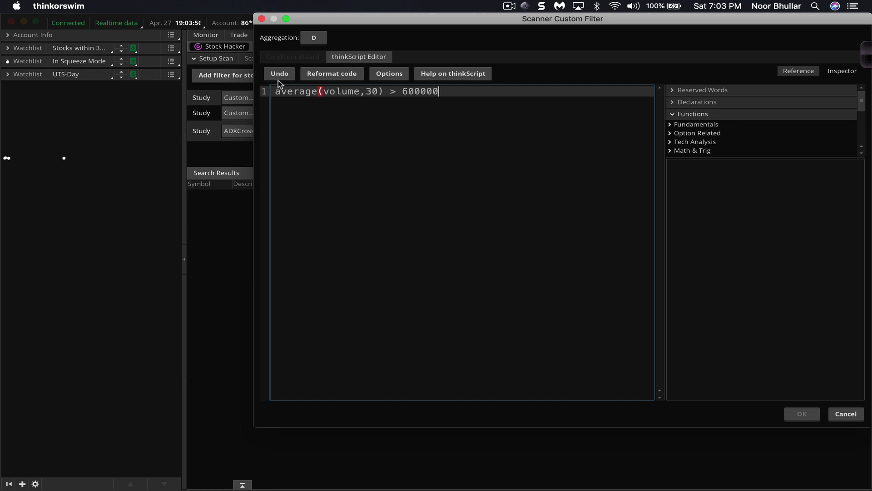
left_click(800, 413)
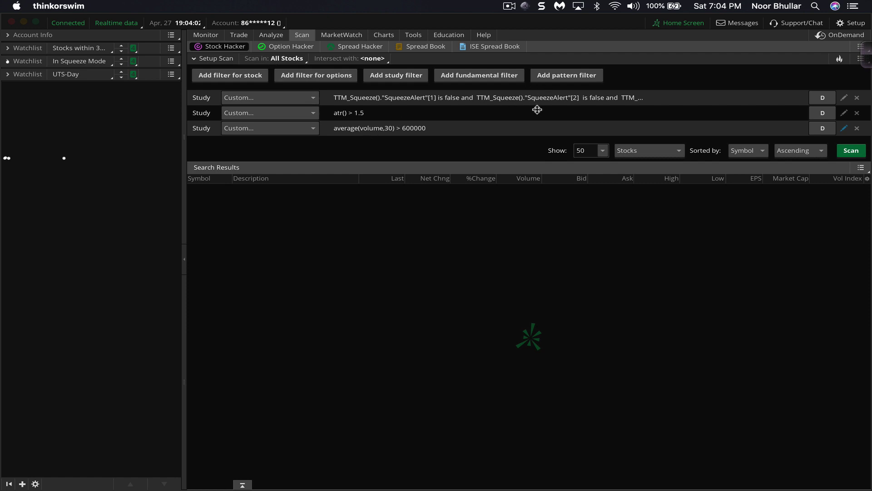
Run the scan with the three study filters and save the scan query as TTM_Squeeze
left_click(861, 150)
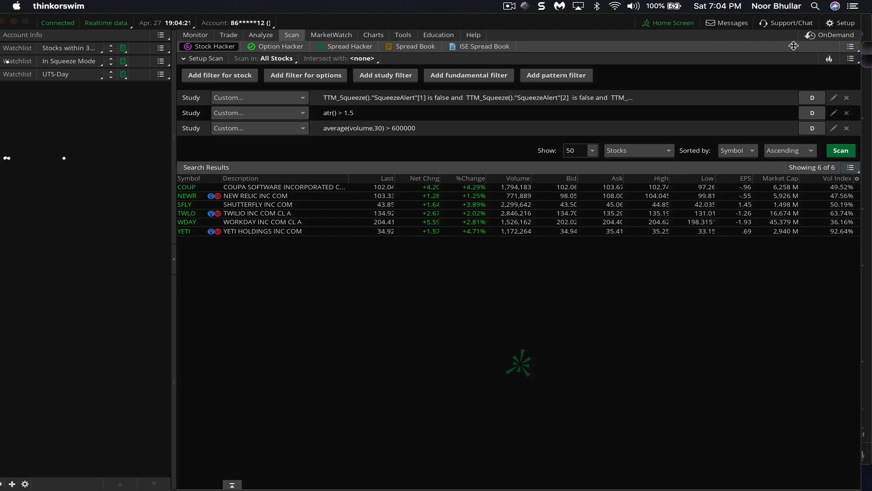
left_click(850, 46)
left_click(728, 67)
left_click(849, 59)
left_click(820, 79)
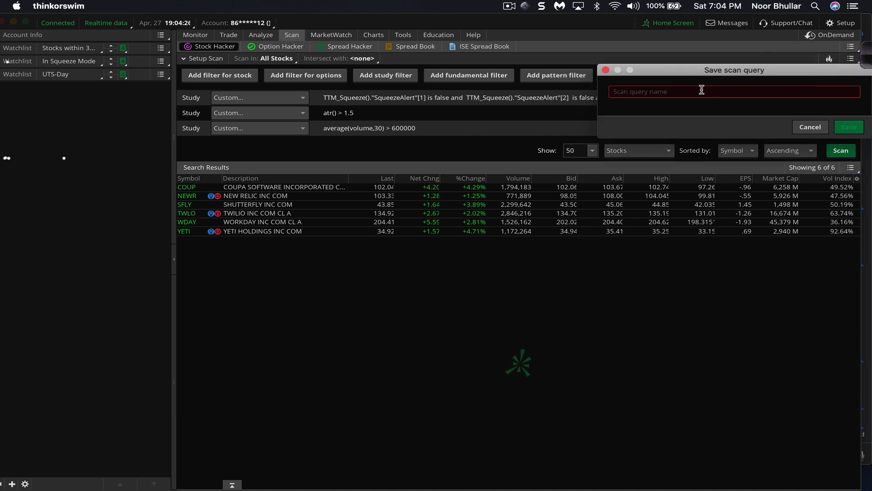
type("T")
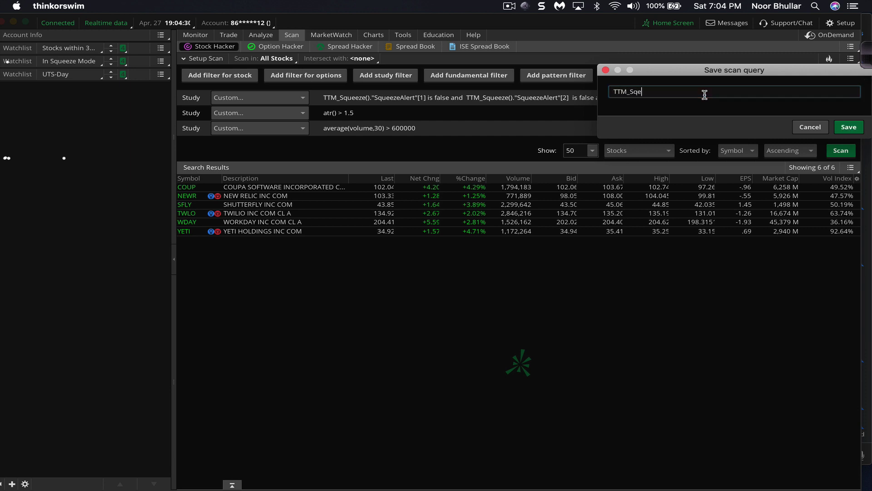
type("TM_Squeeze")
left_click(845, 128)
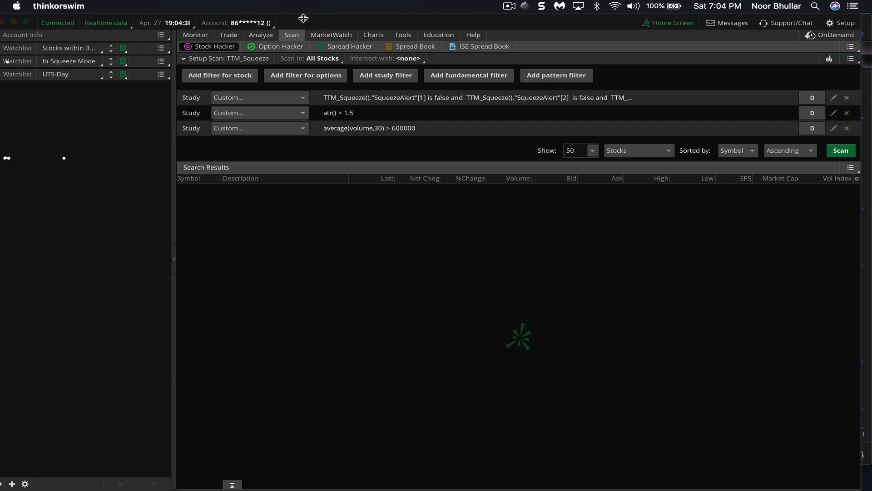
Expand the first watchlist and load the personal TTM_Squeeze scan into it
left_click_drag(328, 23, 362, 24)
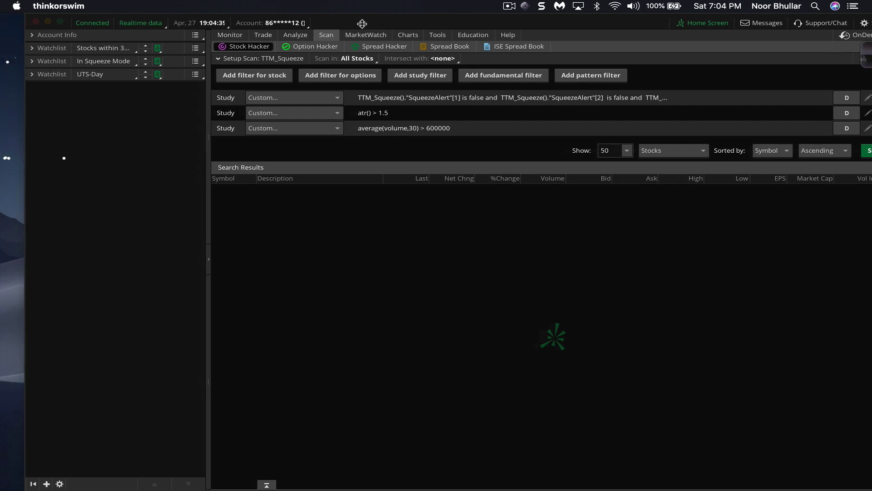
left_click(32, 48)
left_click(116, 50)
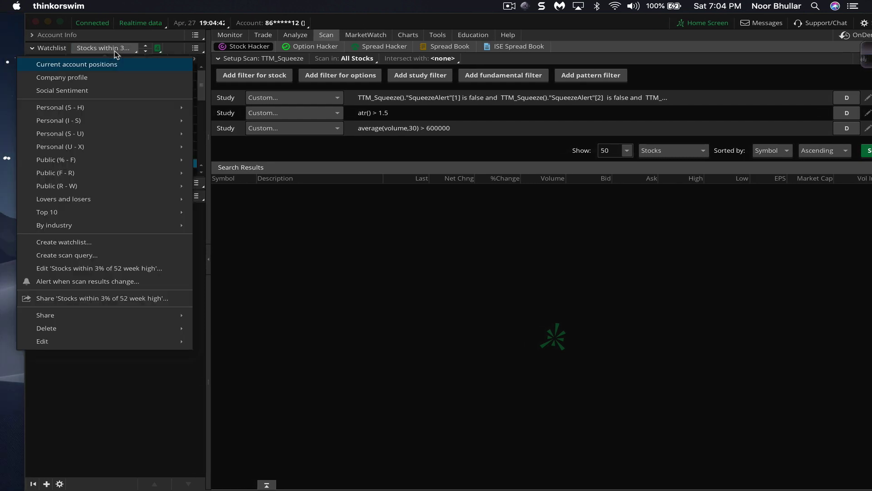
mouse_move(135, 134)
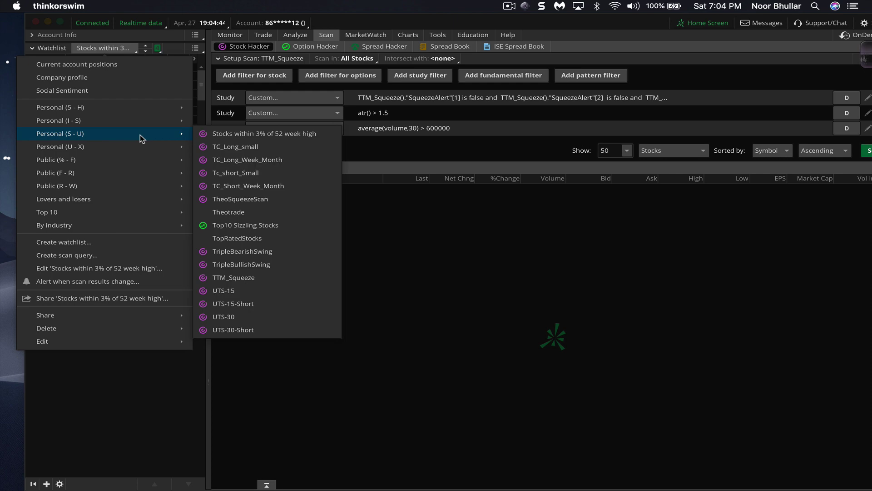
left_click(242, 278)
Chart WDAY, frame its April squeeze on the TTM_Squeeze study with an Ink2Go rectangle, and clear the annotation
left_click(414, 35)
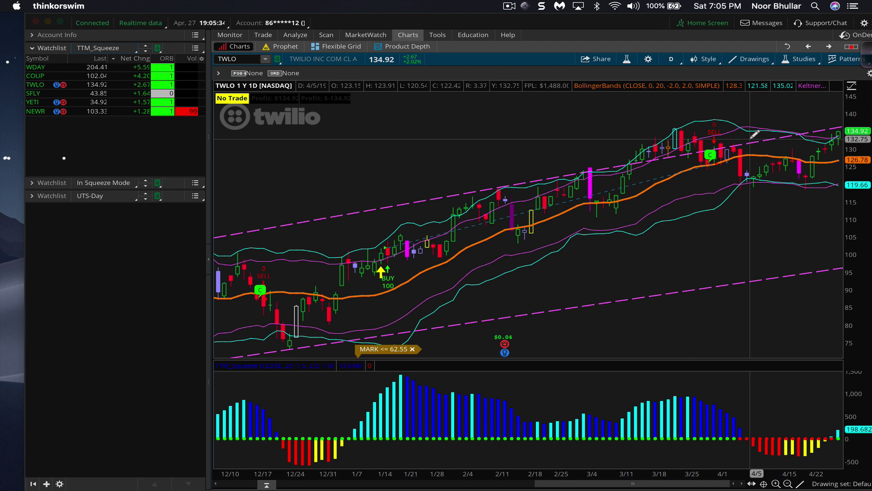
left_click(97, 67)
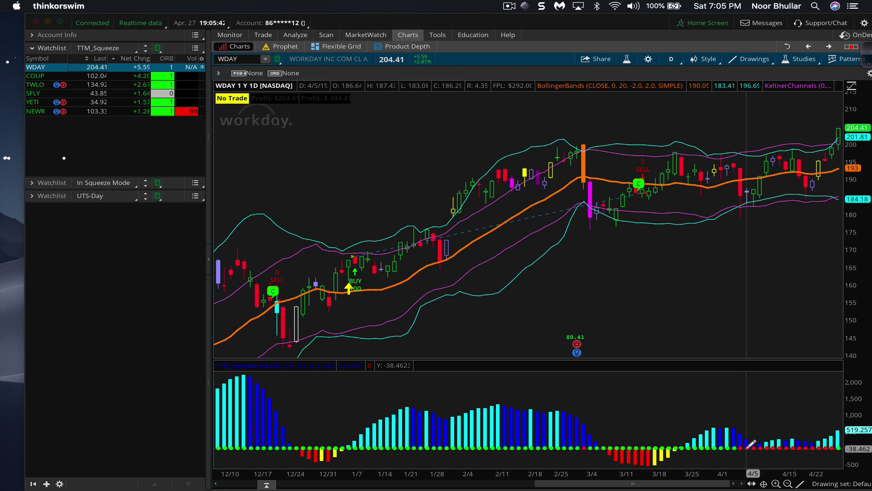
key("s")
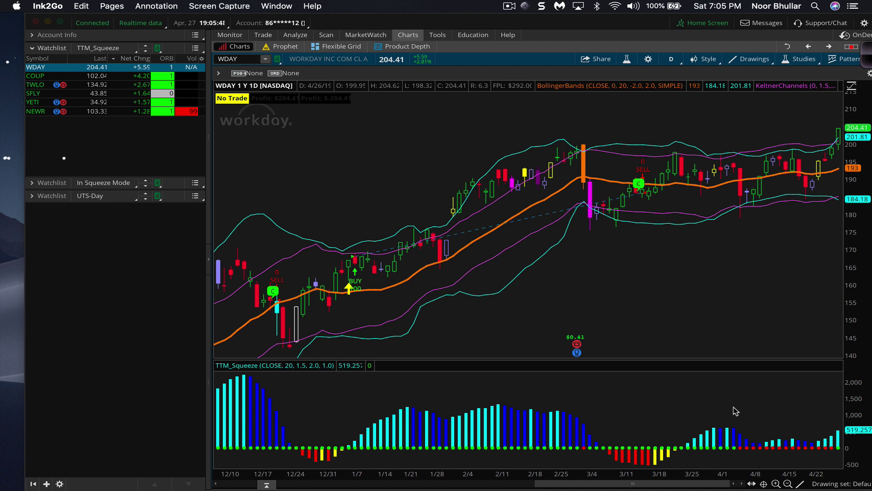
mouse_move(726, 406)
left_mouse_down()
mouse_move(813, 420)
mouse_move(835, 457)
left_mouse_up()
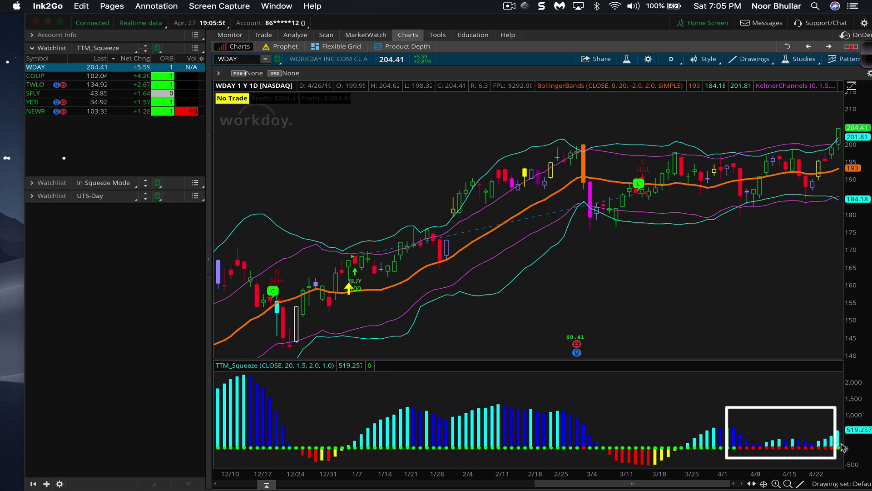
key("super+shift+c")
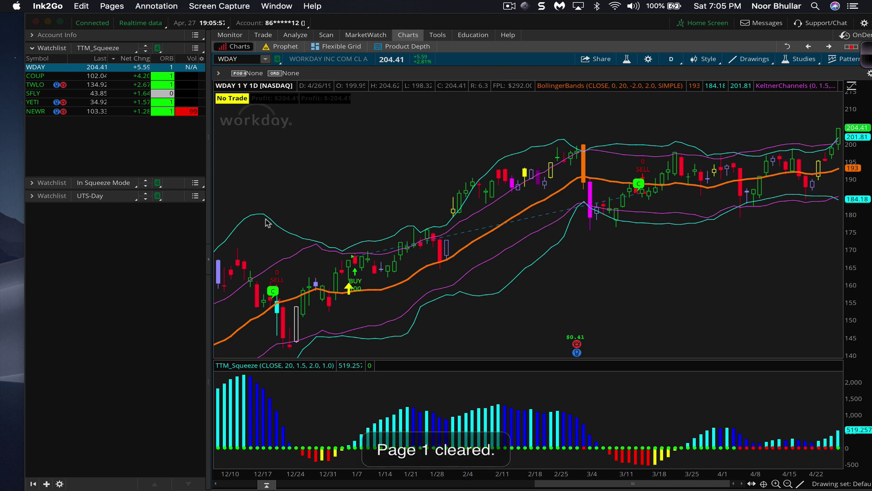
Chart COUP, frame its March to April sideways price range with an Ink2Go rectangle, and clear the annotation
left_click(104, 76)
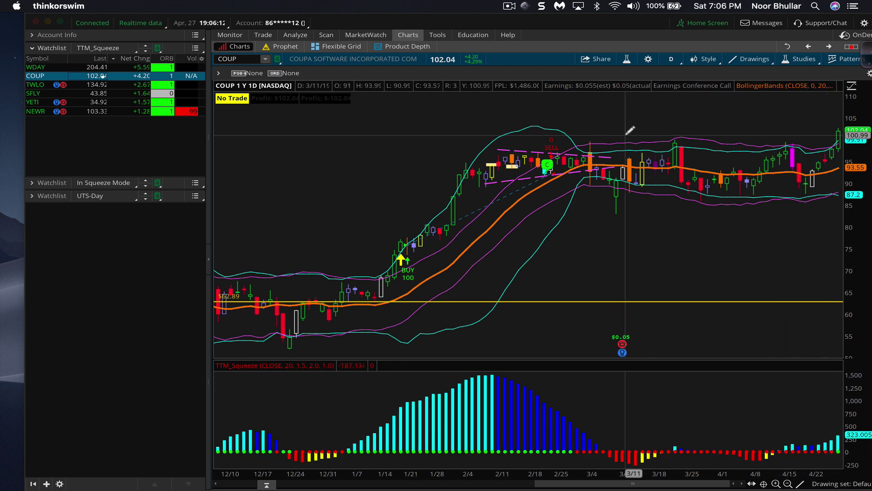
key("s")
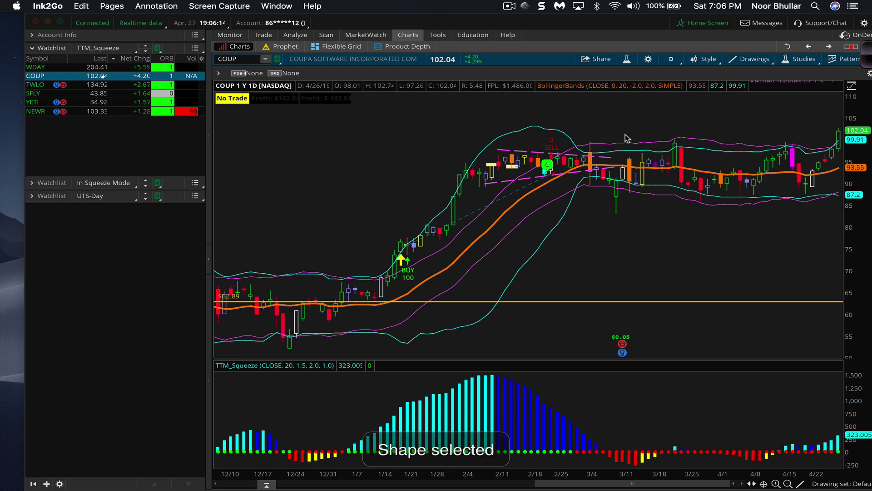
left_click_drag(591, 131, 836, 202)
left_click_drag(837, 217, 833, 218)
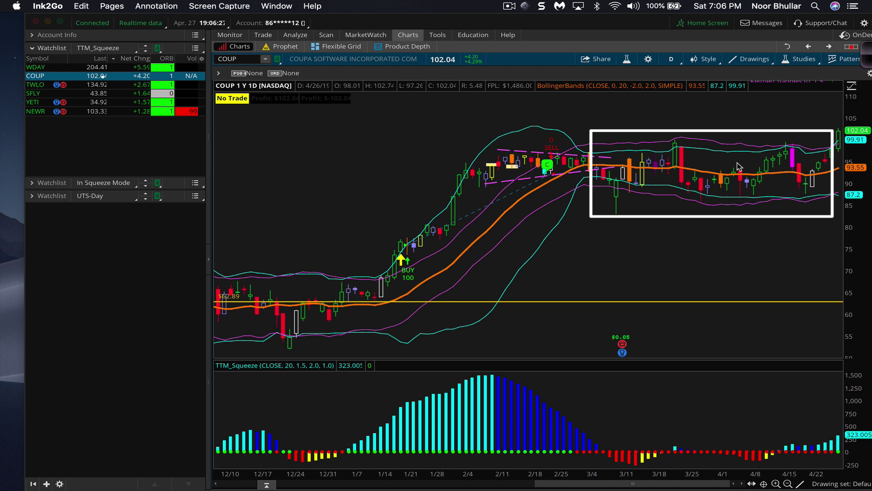
key("super+shift+c")
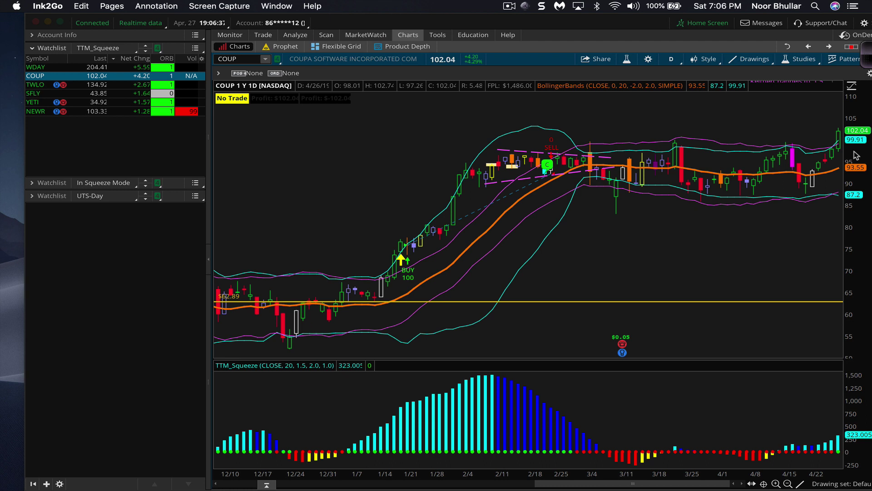
View the TWLO and SFLY charts from the TTM_Squeeze watchlist
left_click(102, 86)
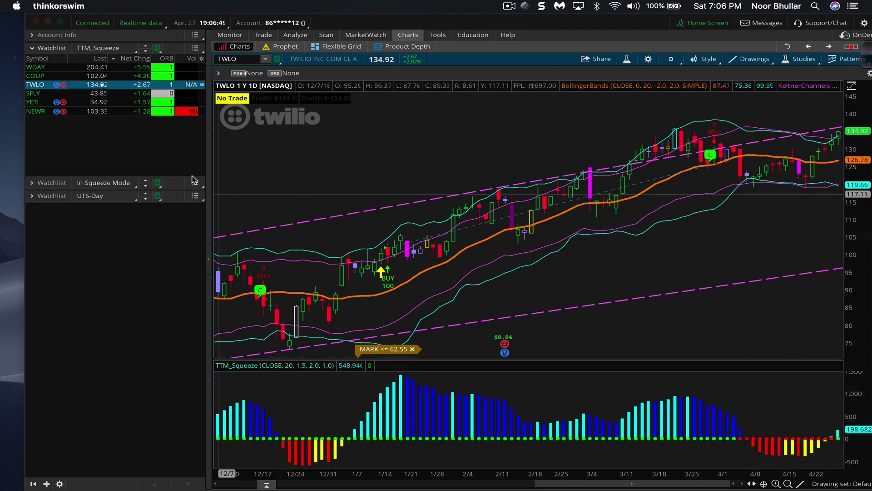
left_click(113, 95)
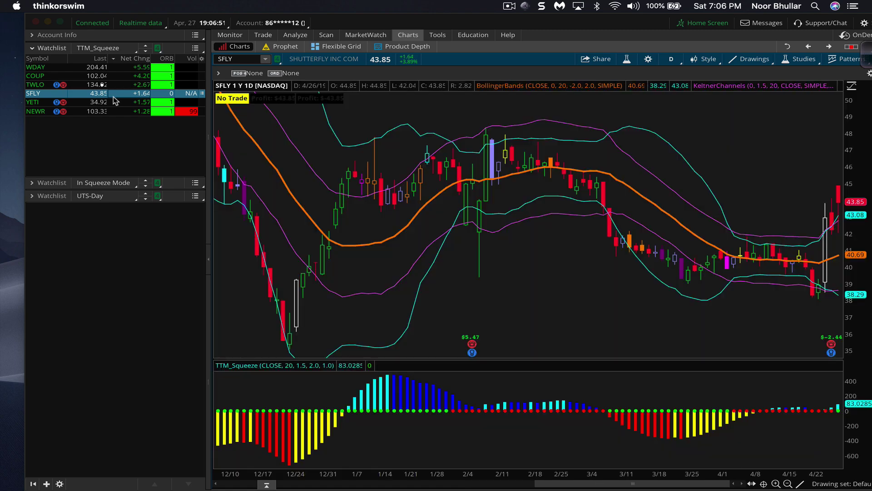
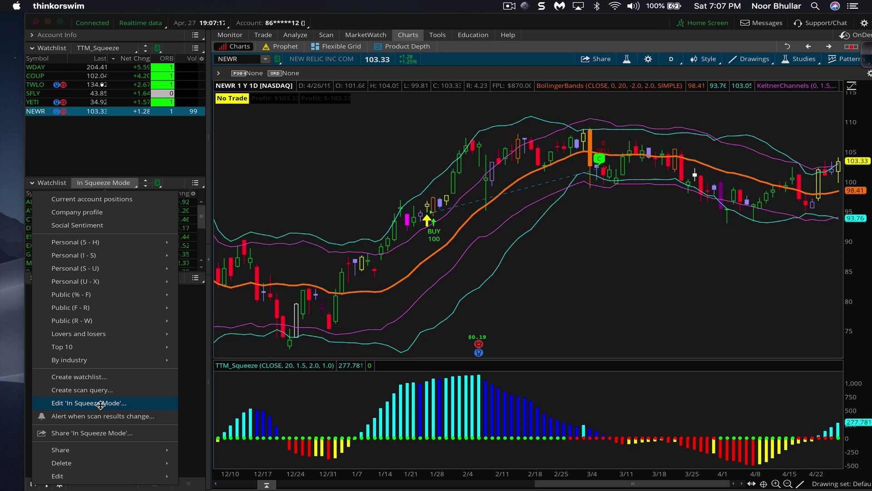
Open the In Squeeze Mode scan query, review its SqueezeAlert filter conditions, and save the query without edits
left_click(100, 403)
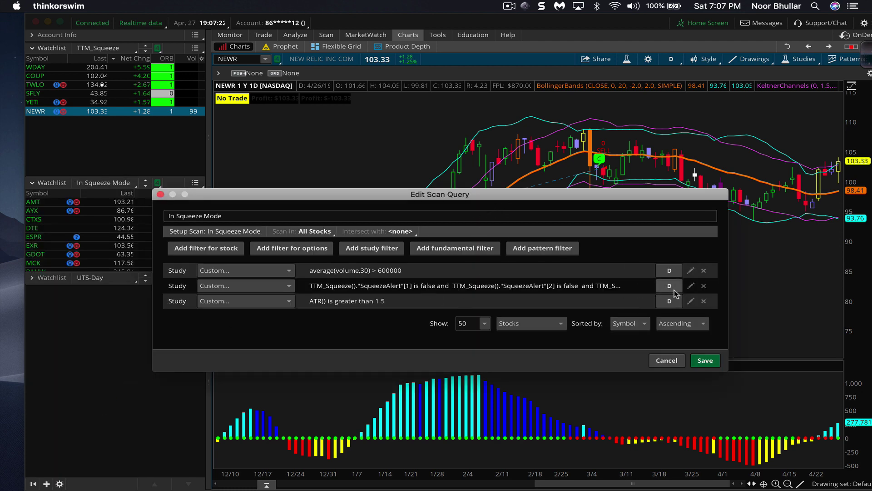
left_click(691, 286)
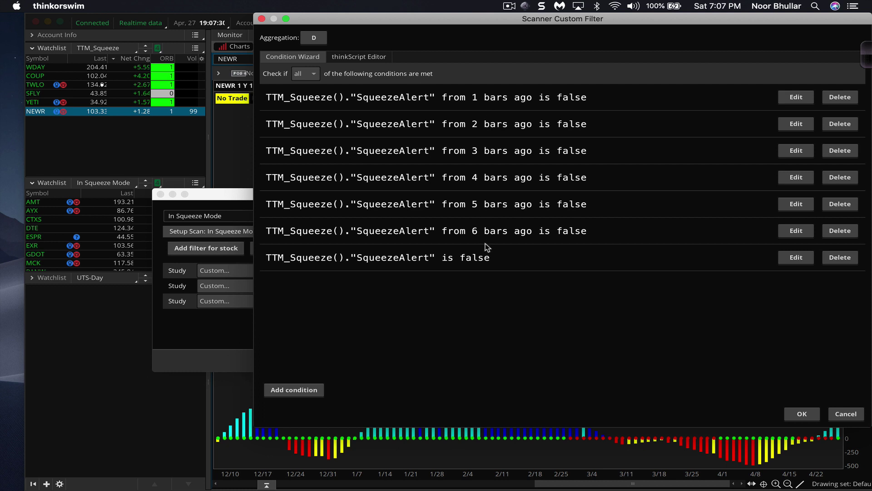
left_click(841, 418)
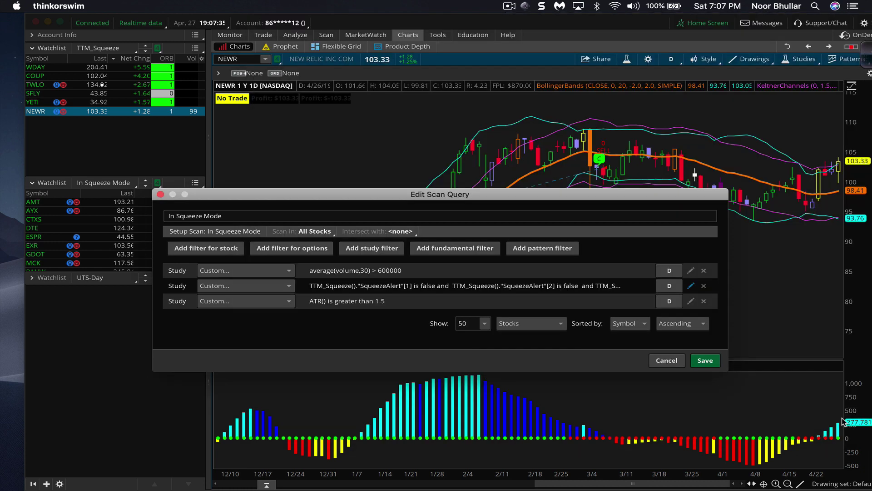
left_click(704, 363)
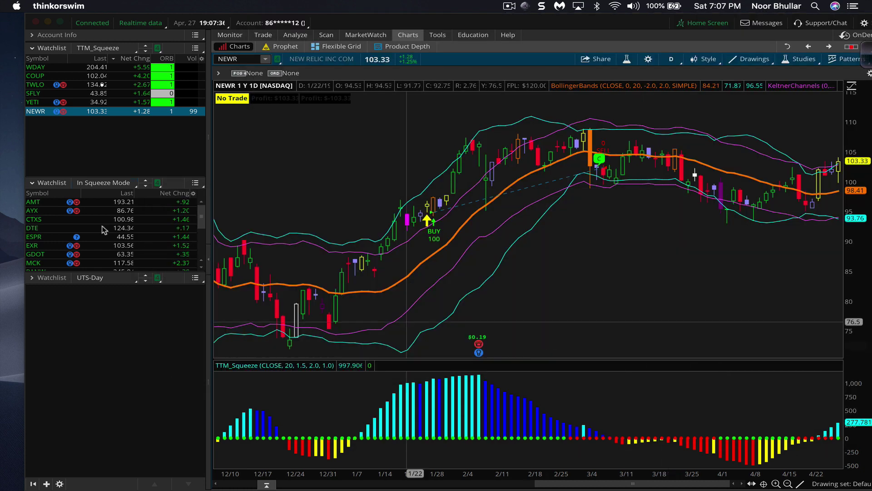
Chart AMT from the In Squeeze Mode watchlist and enlarge that watchlist to show all its symbols
left_click(97, 203)
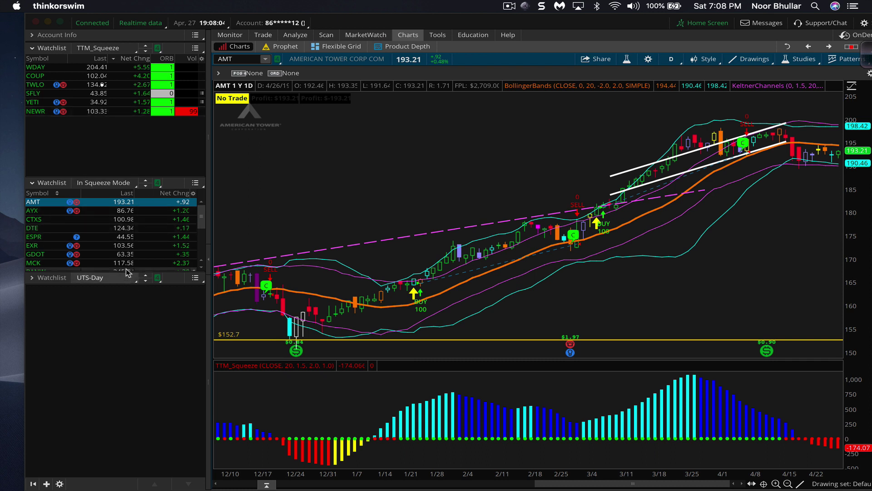
left_click_drag(126, 270, 140, 364)
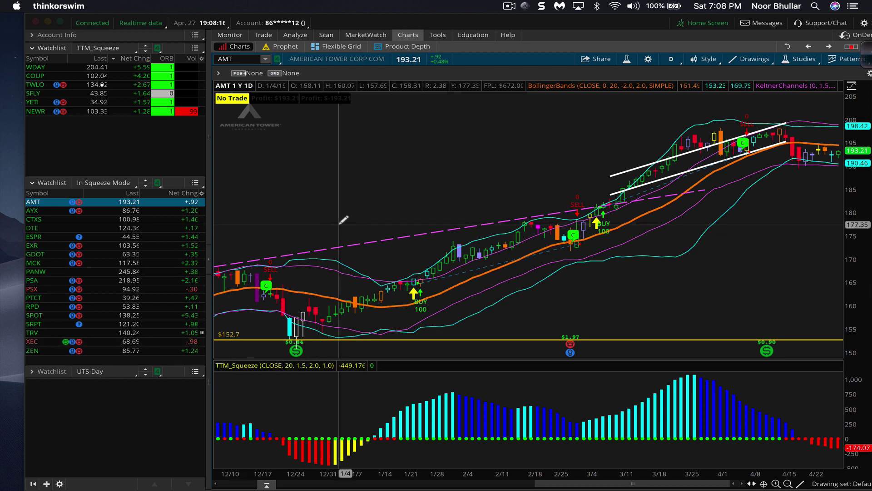
Find the MSB_TTM_SQueeze_Sig study by searching for msb_ttm and add it to the chart as a lower study
left_click(627, 59)
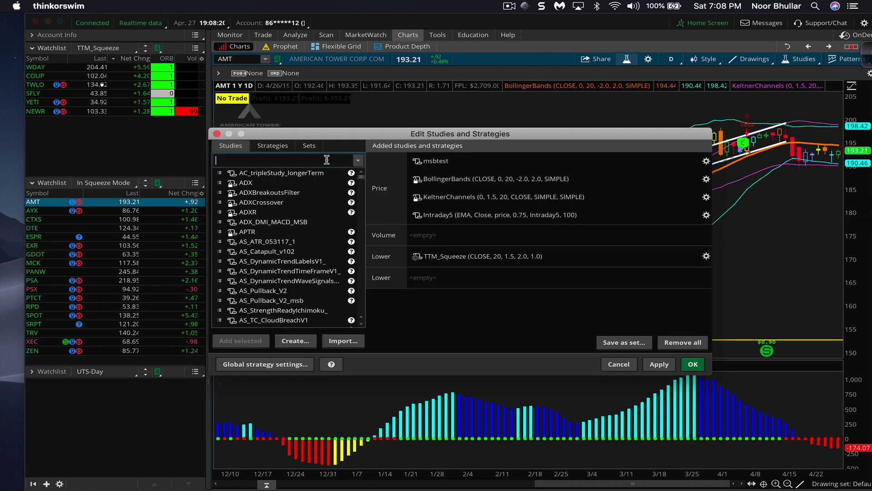
type("msb")
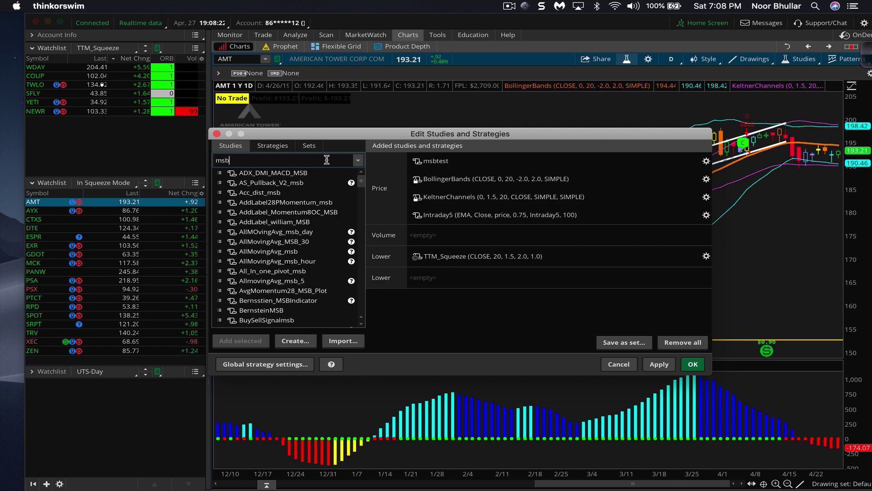
type("_ttm")
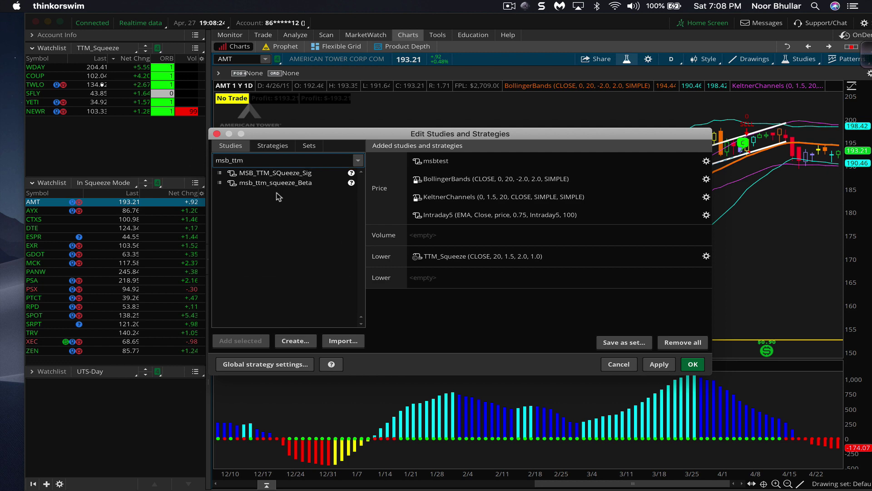
left_click(269, 173)
left_click(241, 340)
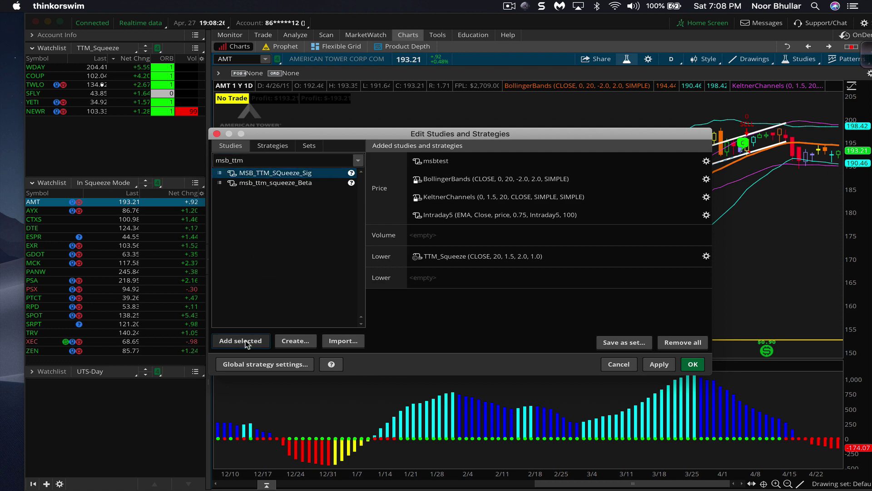
left_click(658, 363)
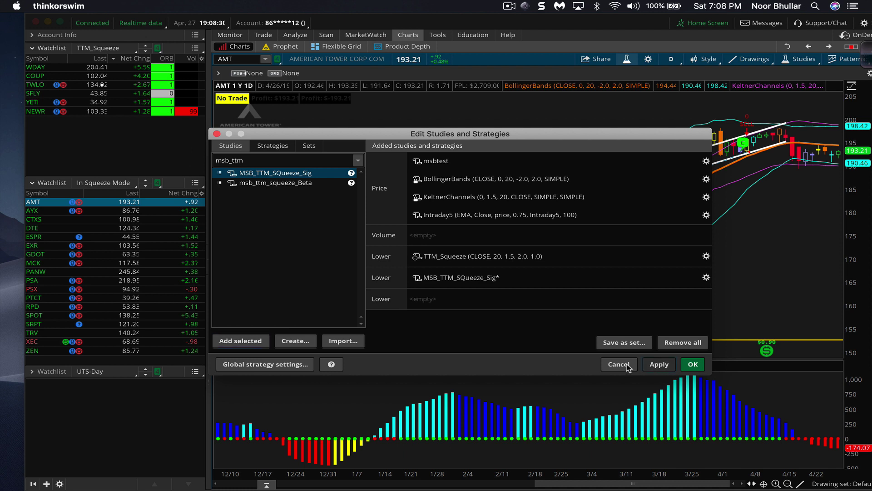
left_click(693, 363)
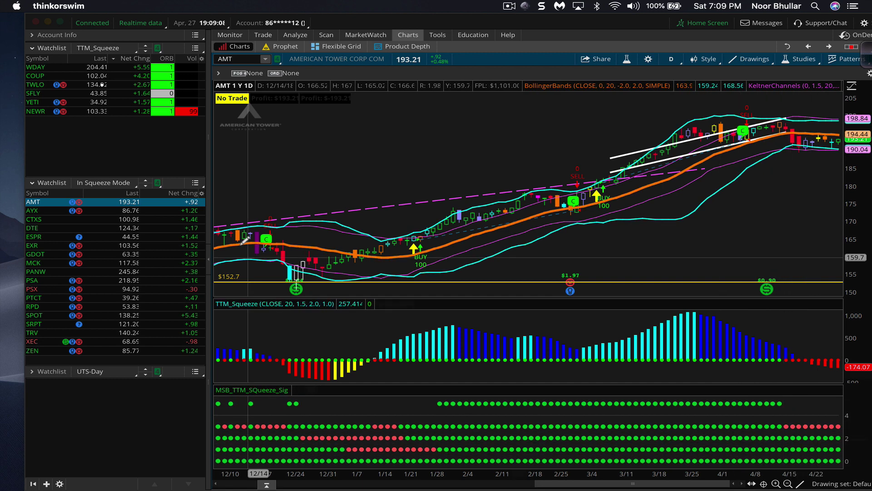
Chart WDAY from the TTM_Squeeze watchlist and try to apply the Squeeze_msb_5 study, found by searching for squee
left_click(96, 69)
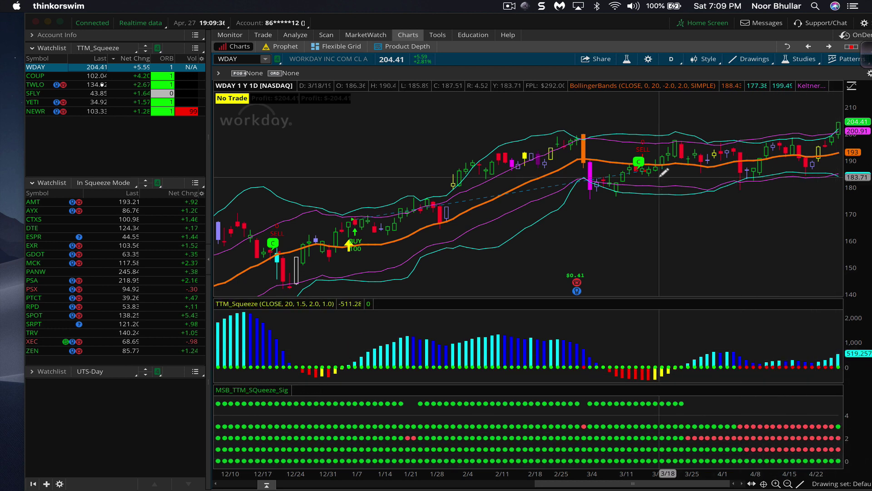
left_click(628, 59)
left_click(333, 161)
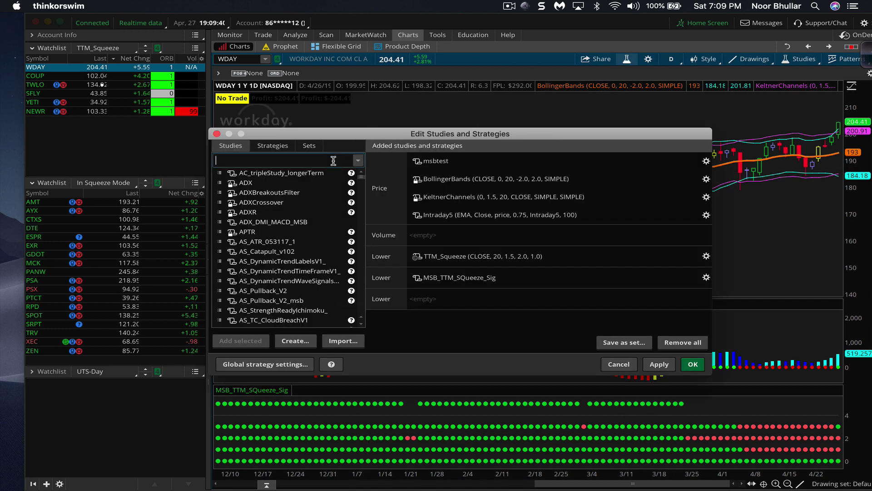
type("sq")
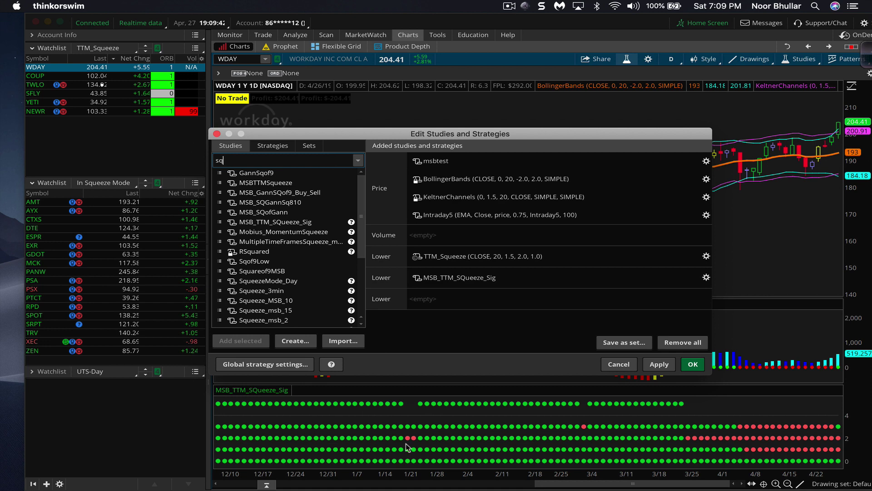
type("uee")
left_click(286, 271)
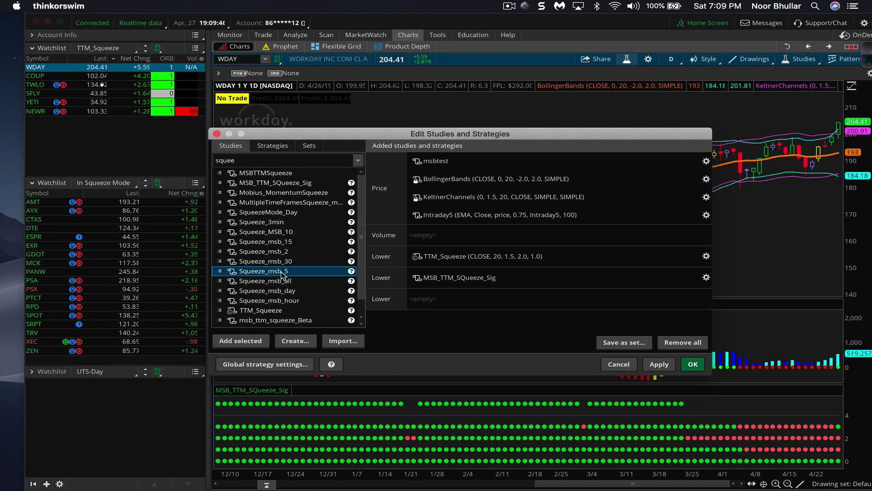
left_click(692, 363)
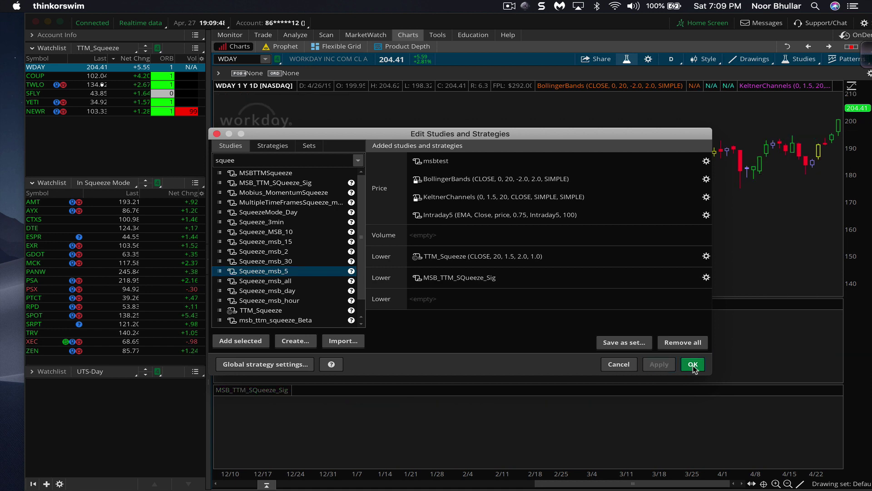
Set the chart to the 5 D : 5m time frame and view COUP, TWLO and AMT from the watchlists
left_click(672, 59)
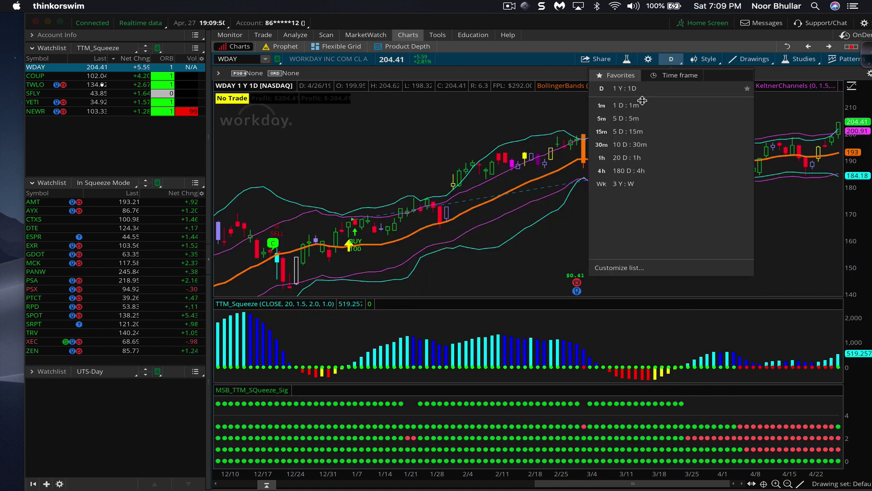
left_click(627, 119)
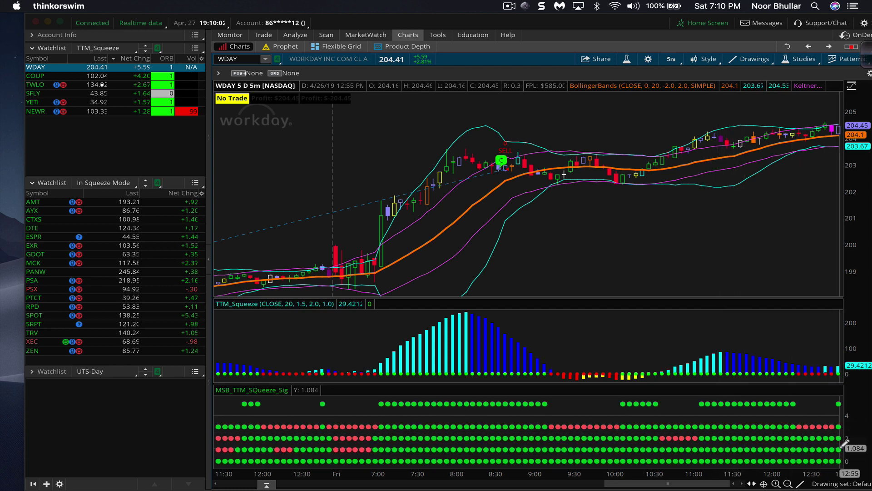
left_click(116, 76)
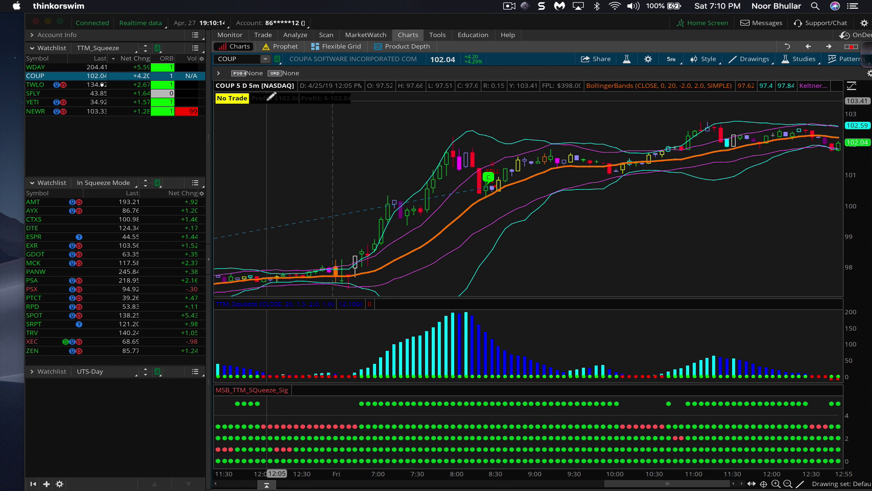
left_click(117, 86)
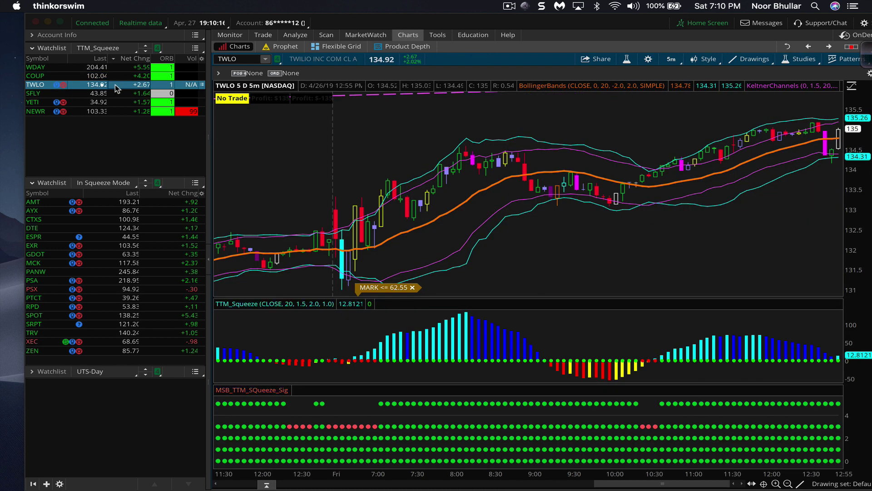
left_click(114, 208)
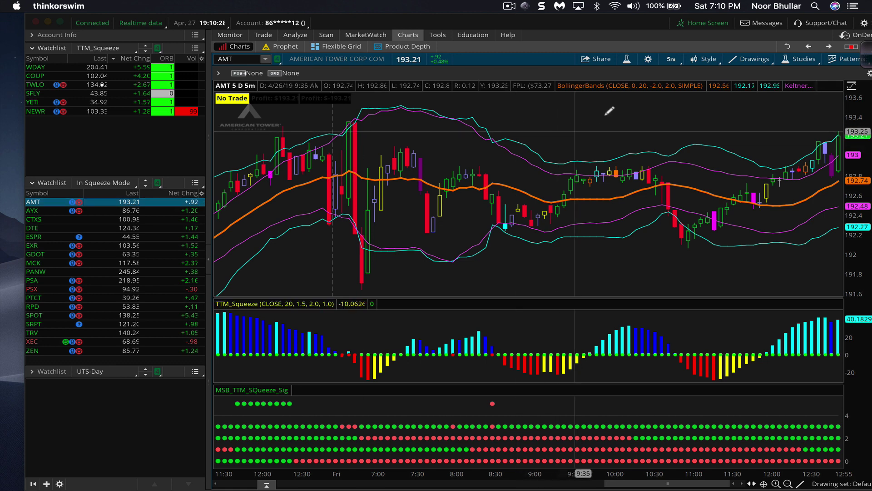
Find the Squeeze_msb_5 study by searching for sque, add it to the AMT chart's price studies and apply it
left_click(626, 59)
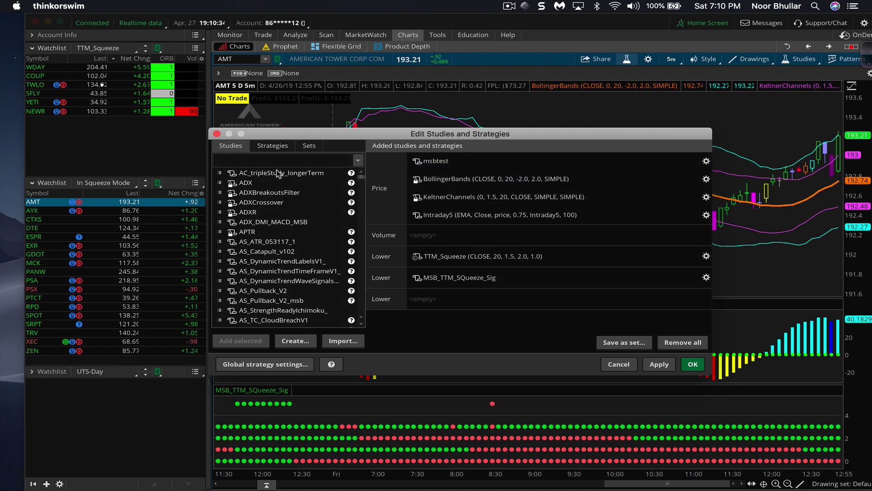
left_click(294, 161)
type("t")
key("BackSpace")
type("sque")
key("BackSpace")
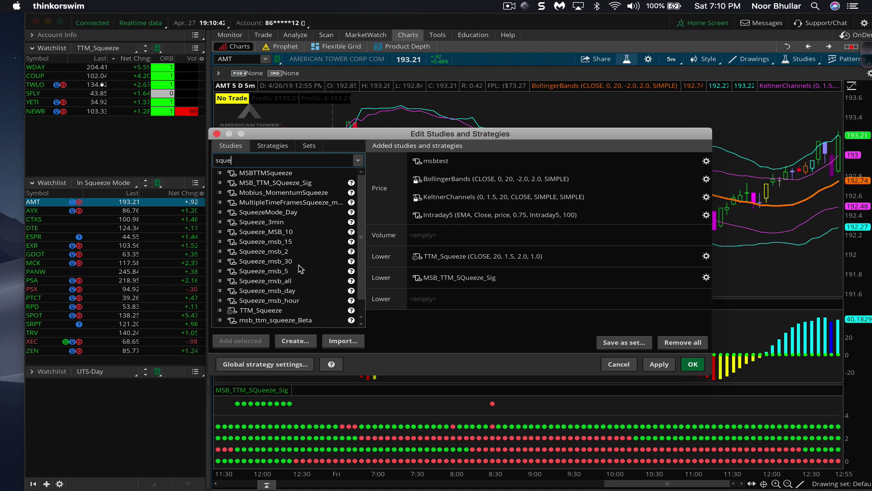
left_click(277, 271)
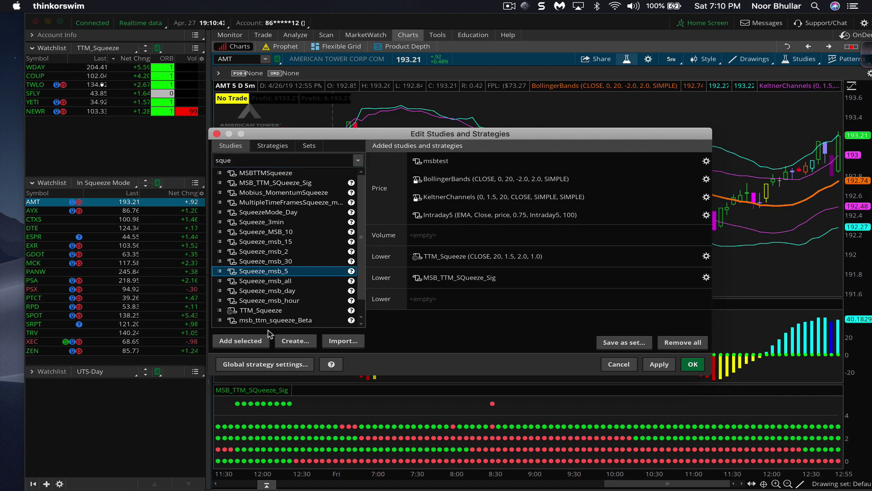
left_click(241, 341)
left_click(668, 364)
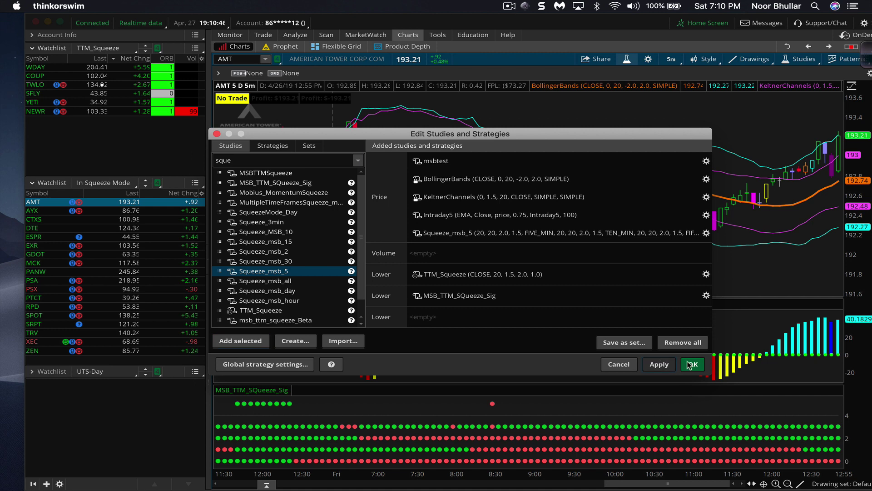
left_click(691, 364)
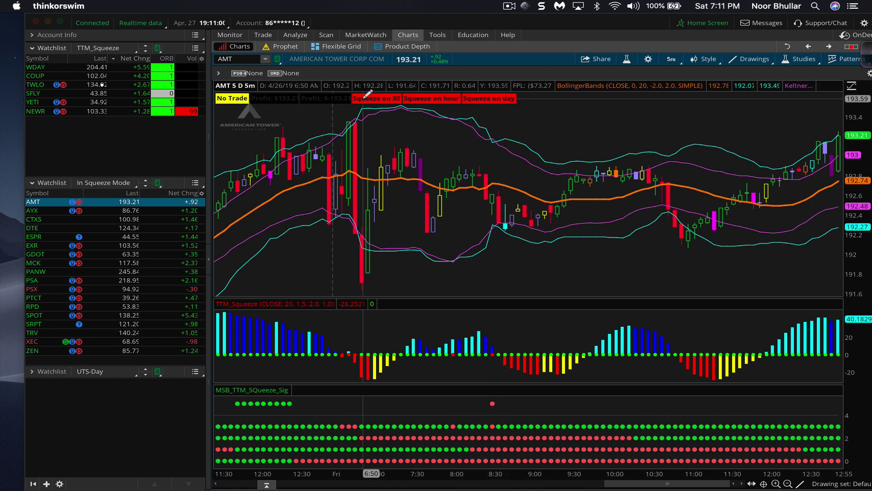
View the CTXS and ESPR charts from the In Squeeze Mode watchlist
left_click(132, 219)
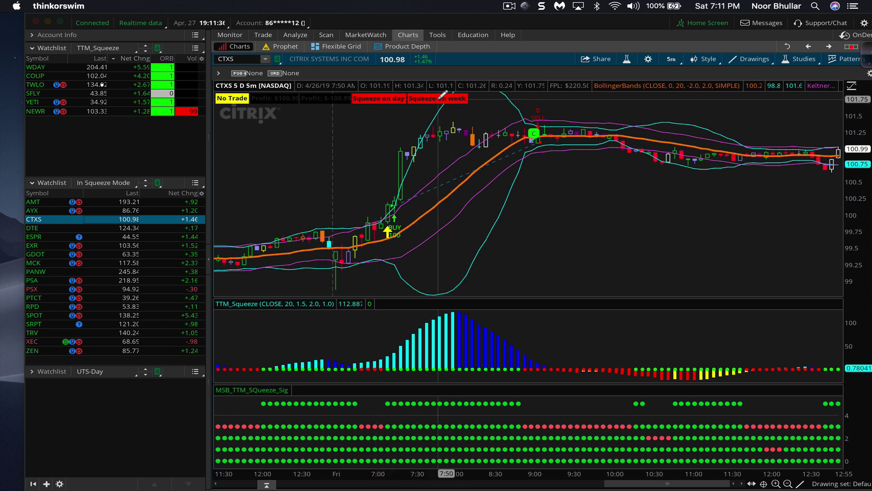
left_click(105, 234)
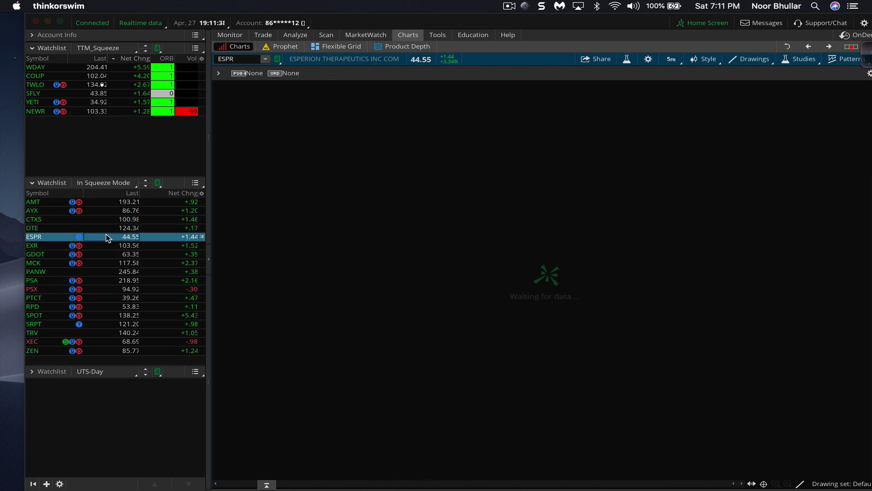
Outline the squeeze labels and the MSB_TTM_SQueeze_Sig dots on the ESPR chart with annotation rectangles, and clear them
key("super+shift+s")
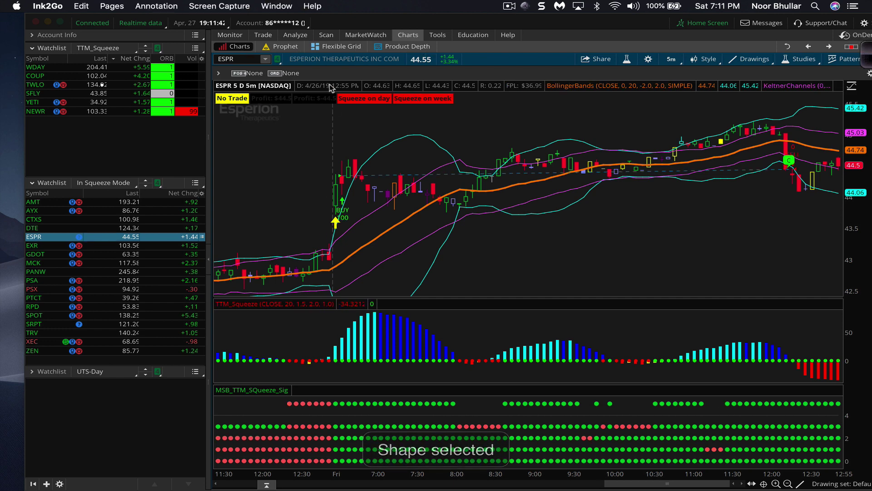
mouse_move(331, 84)
left_mouse_down()
mouse_move(458, 97)
mouse_move(476, 110)
left_mouse_up()
mouse_move(228, 396)
left_mouse_down()
mouse_move(656, 433)
mouse_move(847, 482)
mouse_move(845, 473)
left_mouse_up()
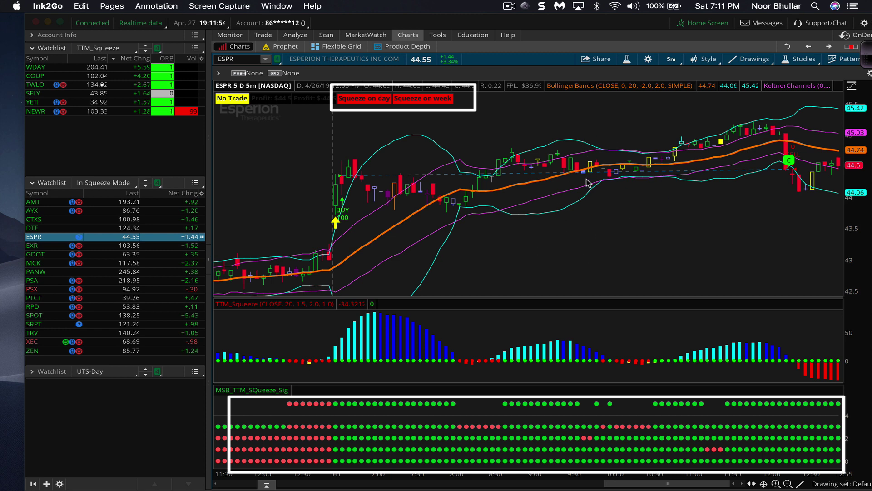
key("super+BackSpace")
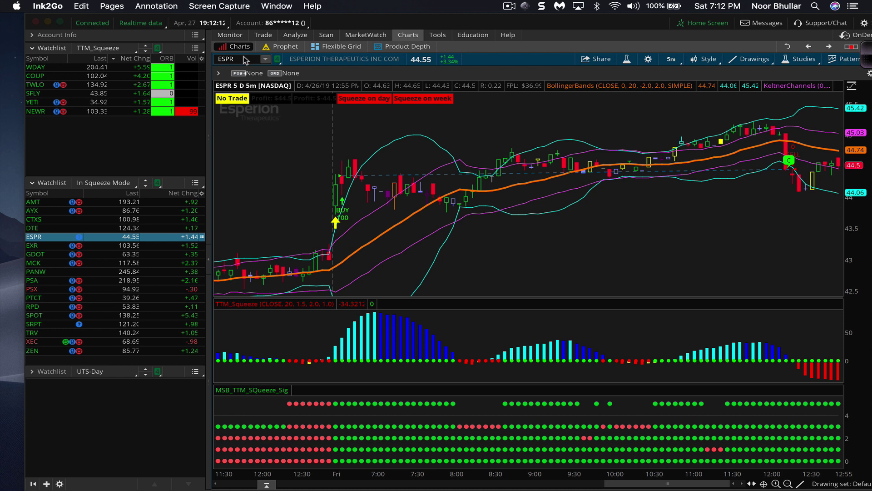
key("Escape")
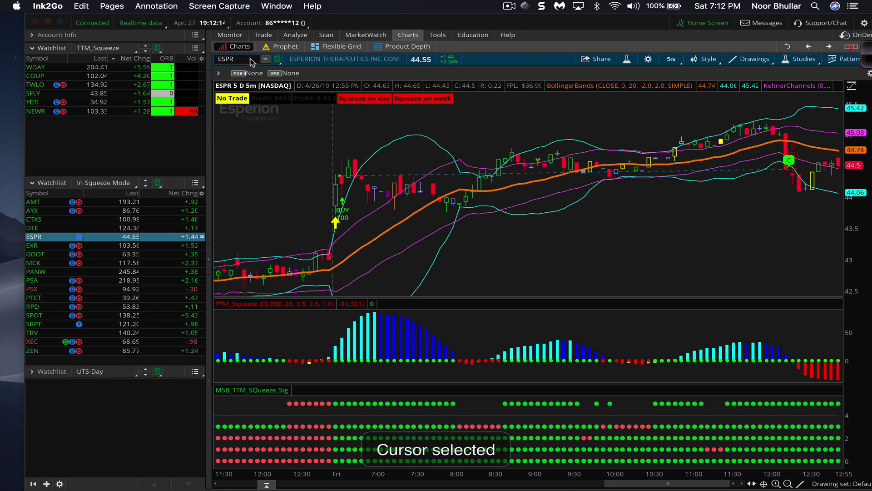
Load the symbol AMZN on the 5-minute chart
left_click(249, 60)
type("A")
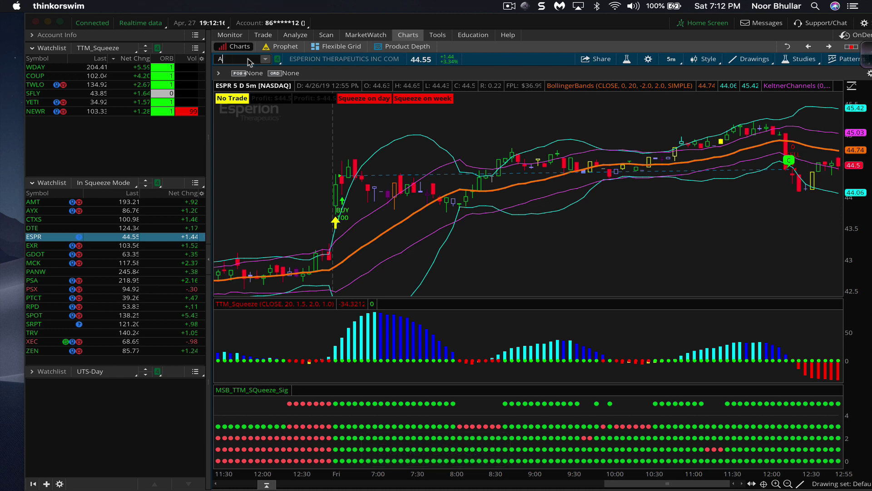
type("MZN")
key("Return")
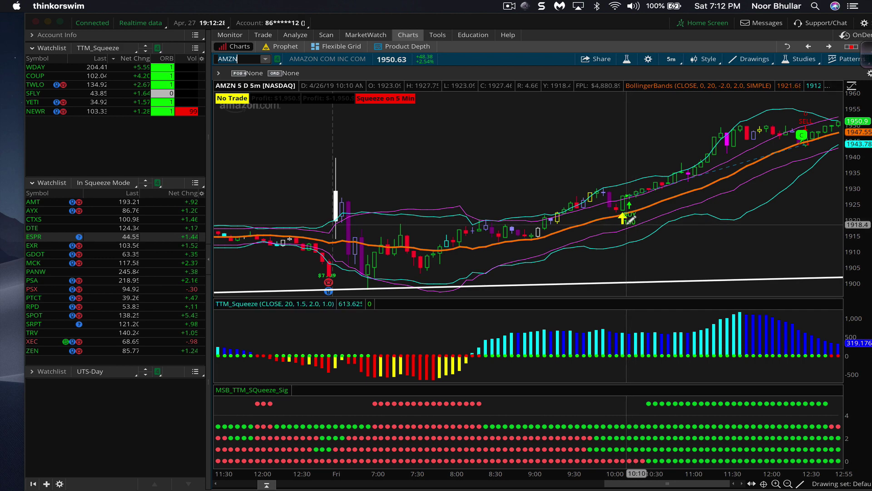
Switch to Discord, view the AMZN chart and ALGN images posted in the ultimatesignalowners channel, and return to thinkorswim
key("ctrl+Right")
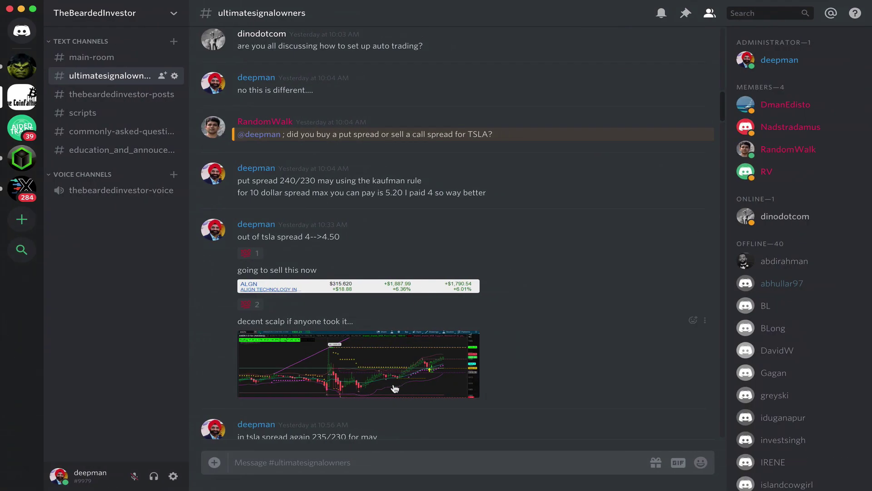
left_click(395, 388)
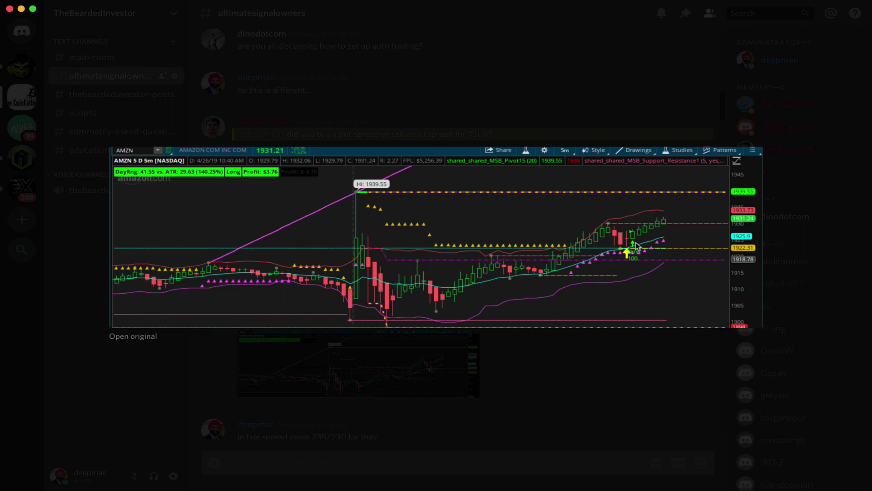
key("Escape")
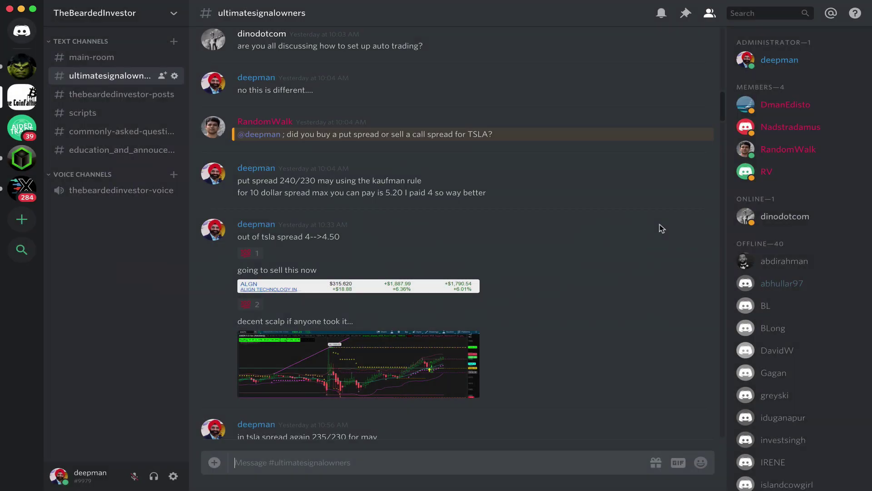
left_click(417, 291)
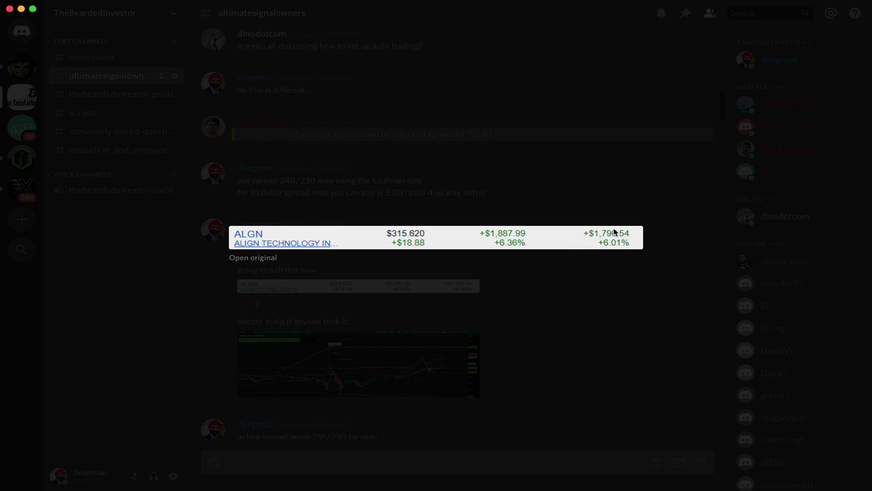
key("Escape")
key("ctrl+Left")
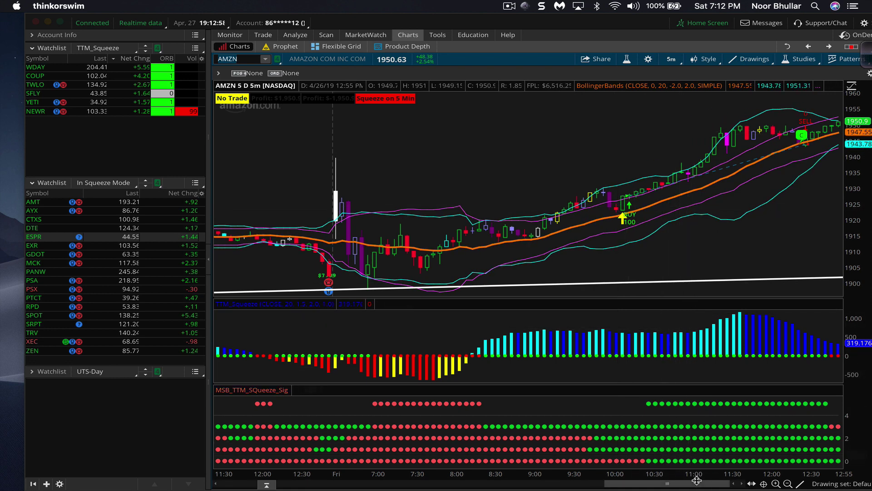
Examine the earlier buy and sell signals in the AMZN 5-minute history and return to the latest bars
left_click_drag(696, 480, 393, 480)
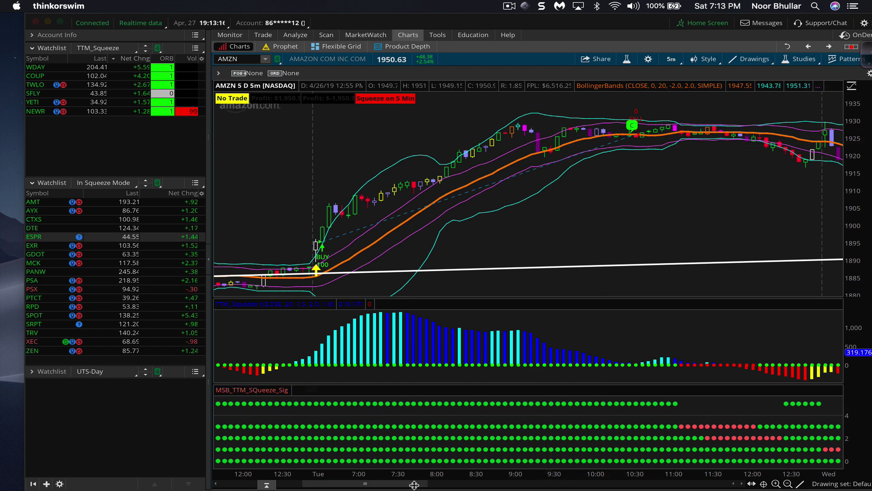
left_click_drag(414, 483, 320, 486)
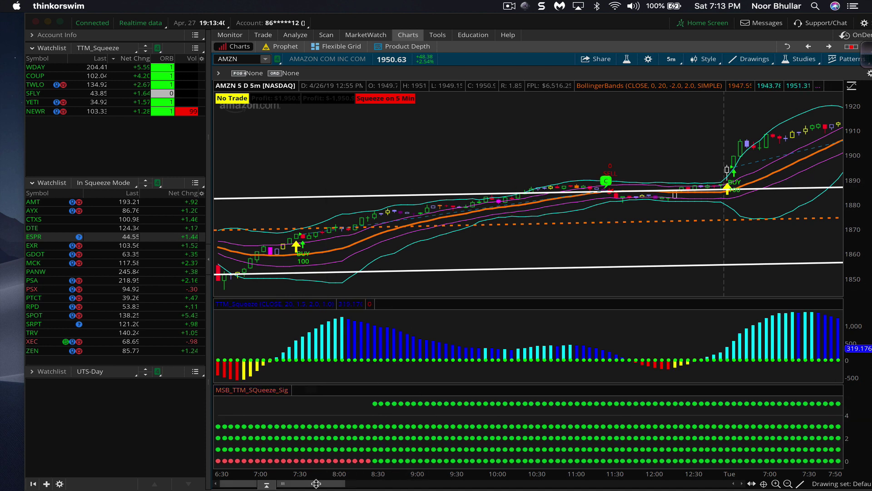
left_click_drag(316, 484, 744, 489)
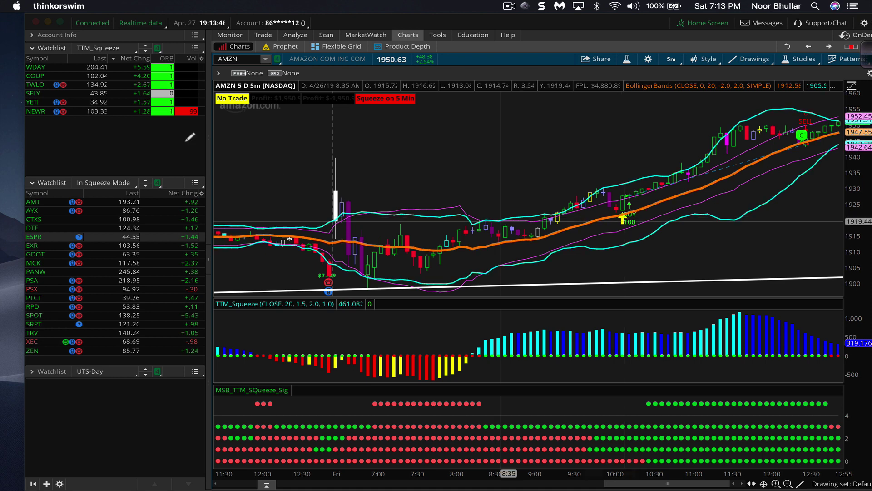
Chart WDAY on the 1 Y : 1D time frame and view COUP from the TTM_Squeeze watchlist
left_click(73, 67)
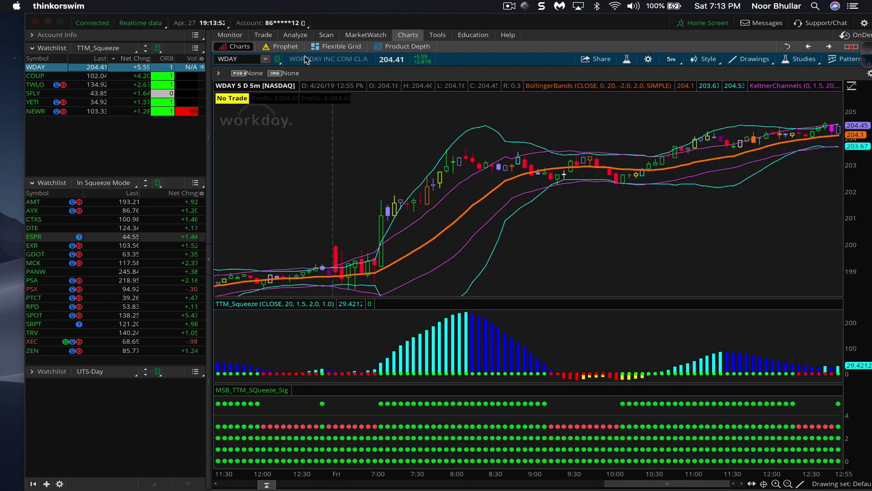
left_click(668, 60)
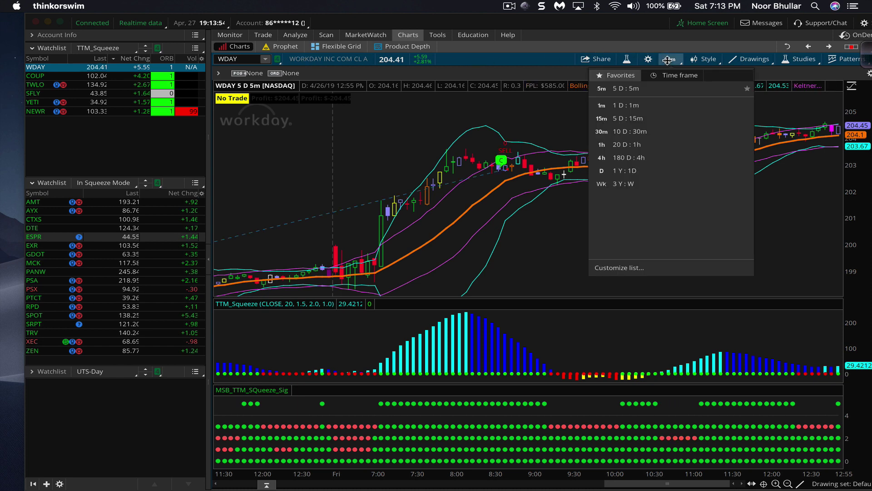
left_click(640, 170)
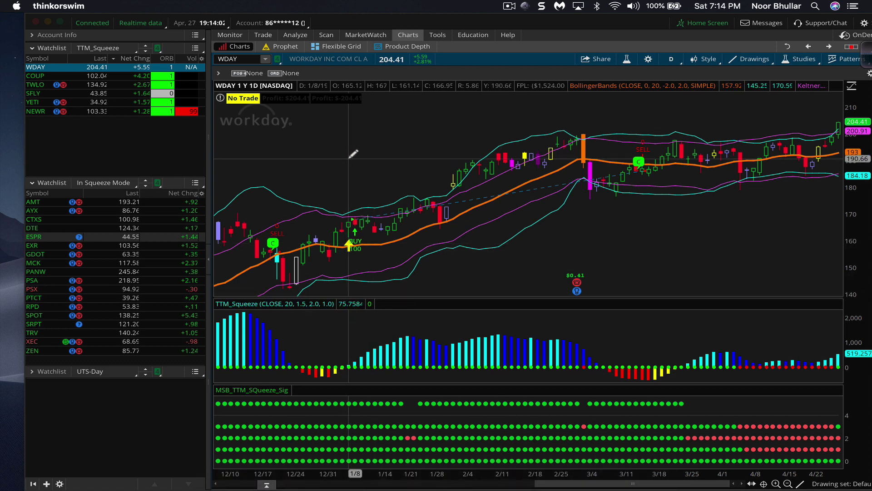
left_click(94, 77)
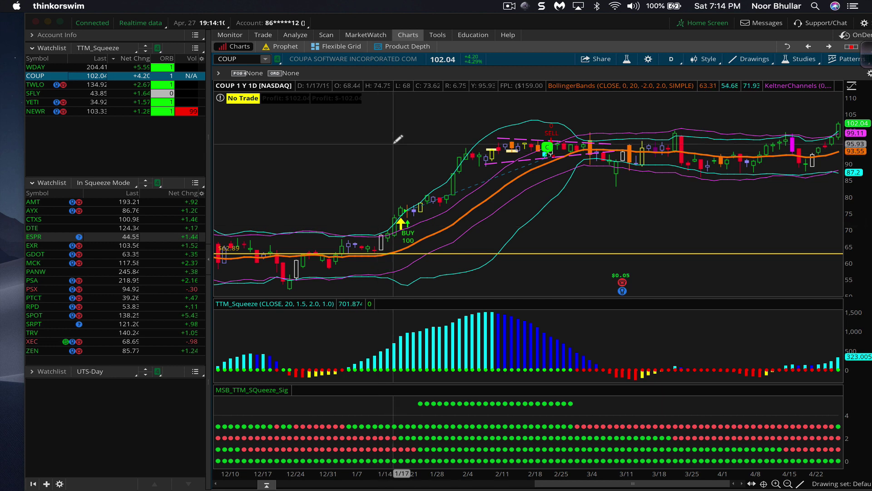
Chart TWLO from the TTM_Squeeze watchlist
left_click(119, 86)
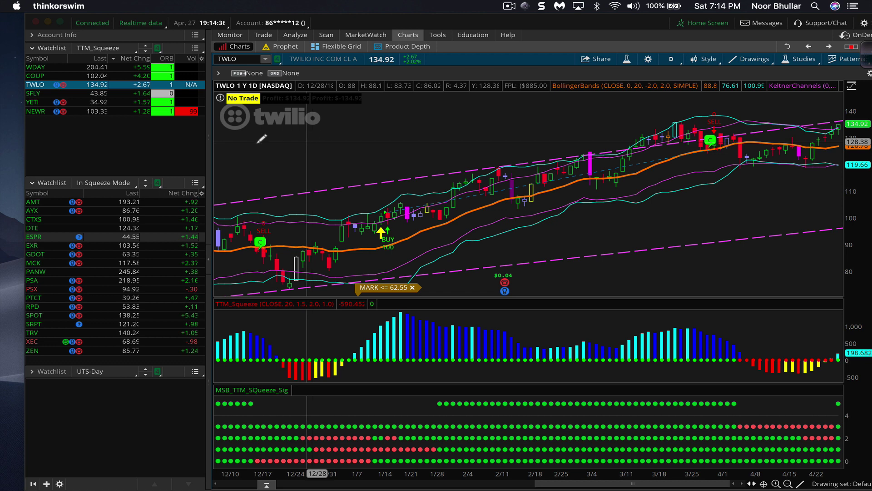
Open the TTM_Squeeze watchlist's scan query for editing and set its TTM_Squeeze SqueezeAlert study filter to the 30 Min aggregation
left_click(106, 182)
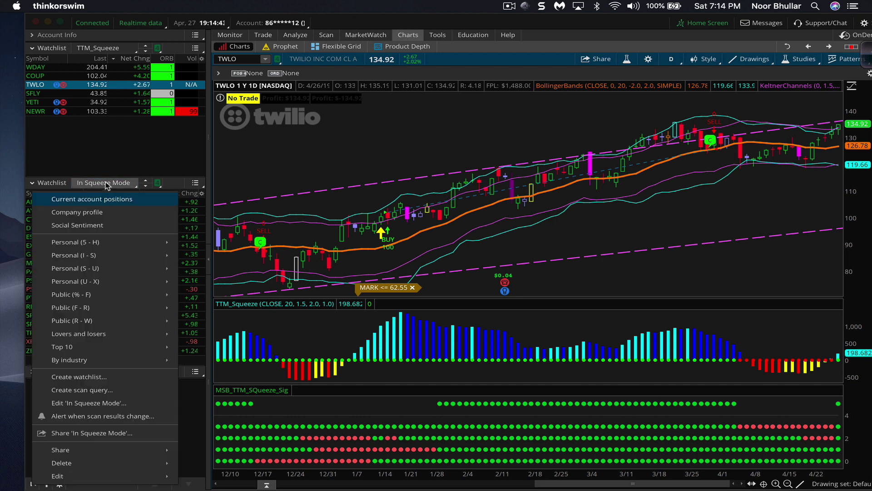
left_click(104, 137)
left_click(102, 48)
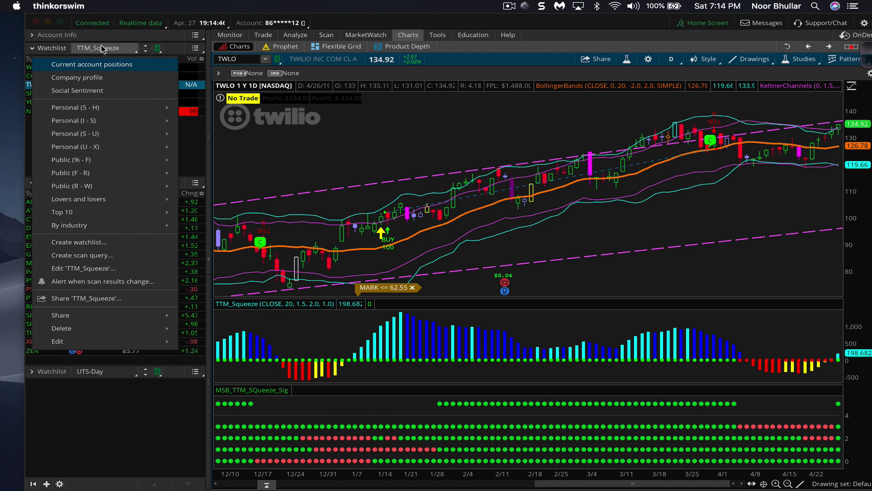
left_click(92, 269)
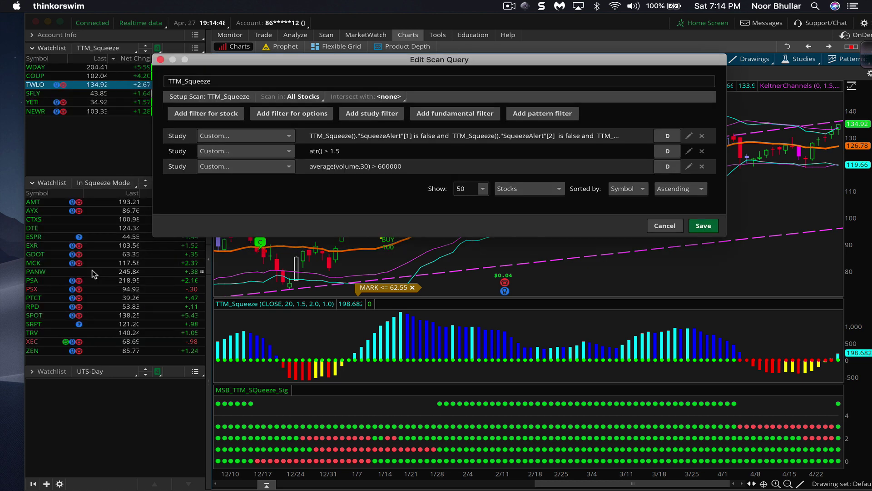
left_click(671, 140)
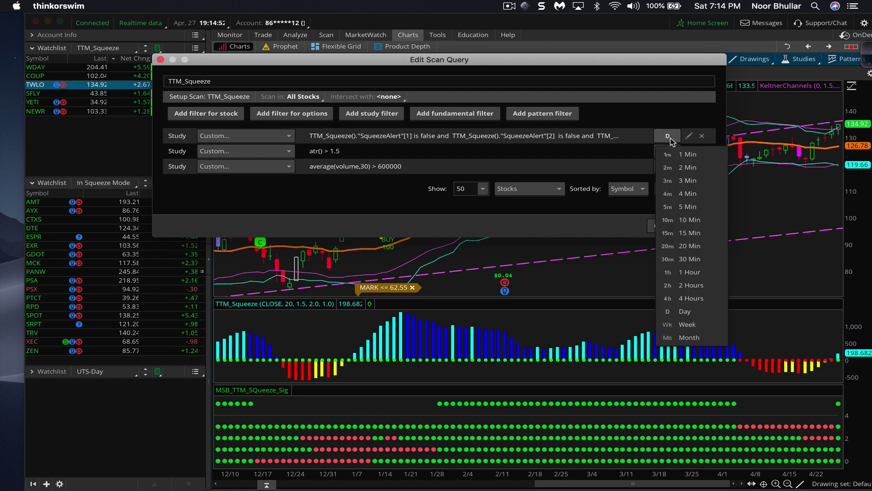
left_click(682, 262)
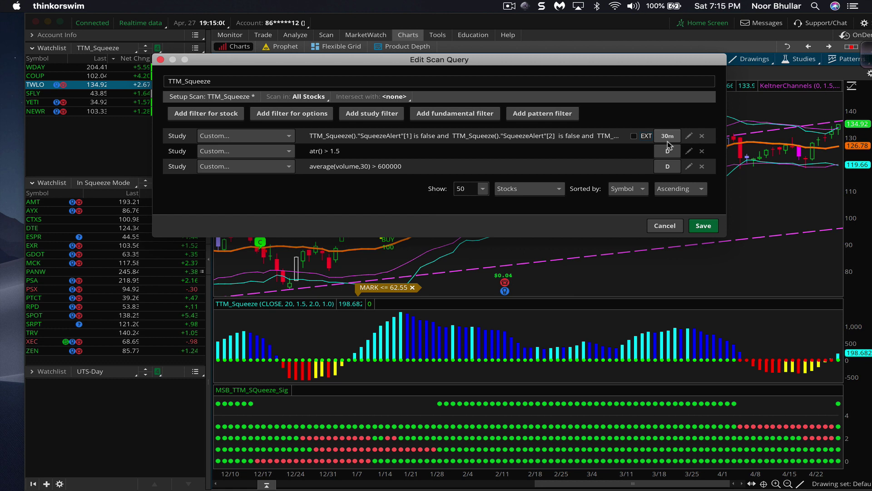
Try to save the edited scan query as TTM_Squeeze, but decline overwriting the existing query
left_click(709, 230)
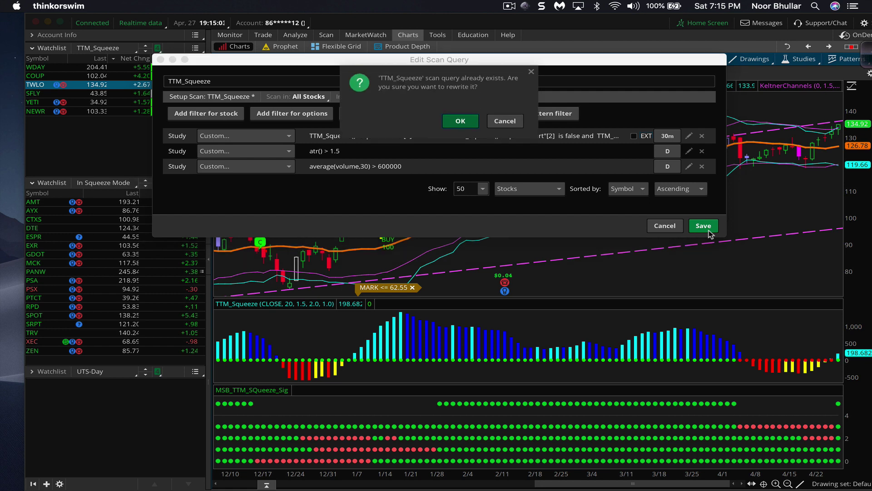
left_click(514, 120)
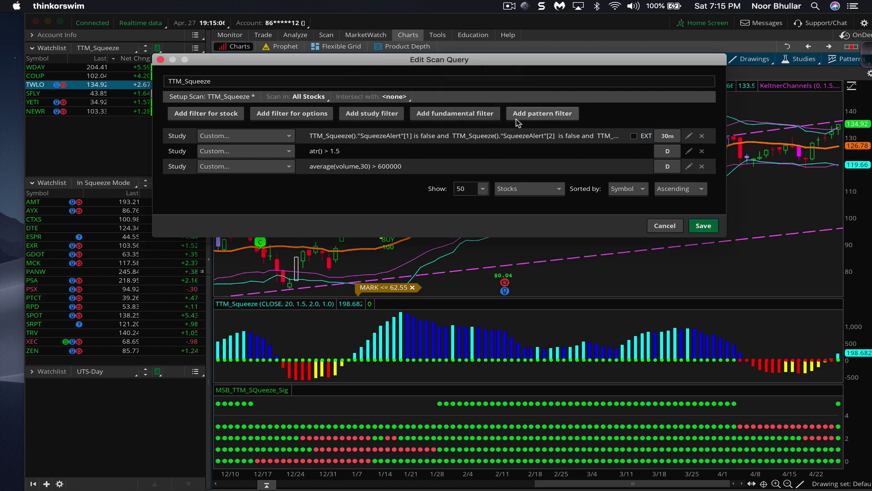